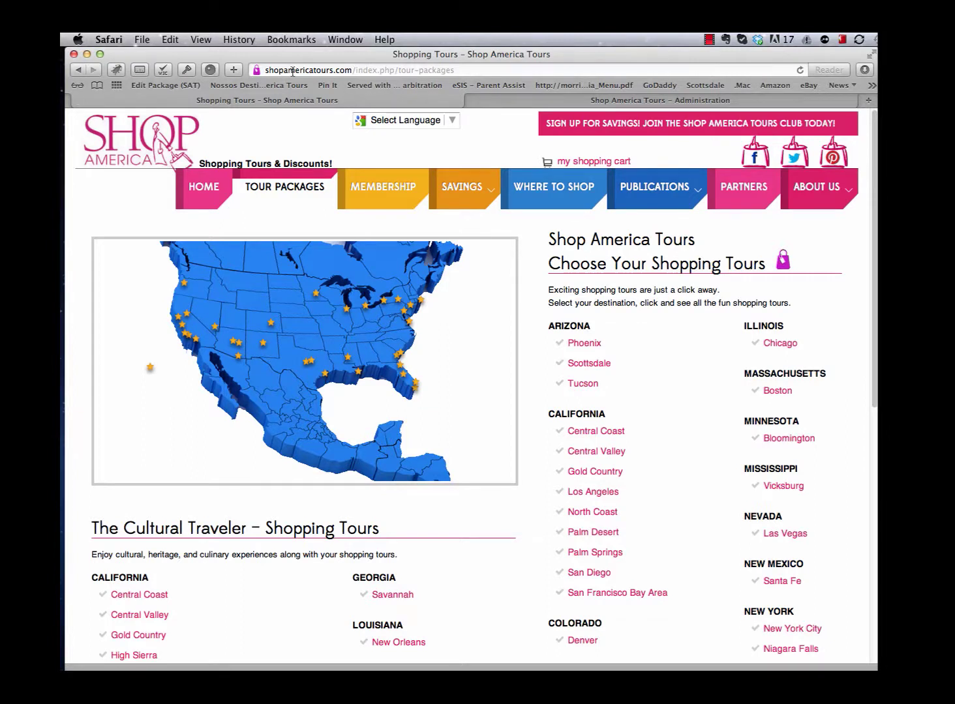
Open the South Street Seaport package page from the New York City shopping tours on the public site
left_click(546, 105)
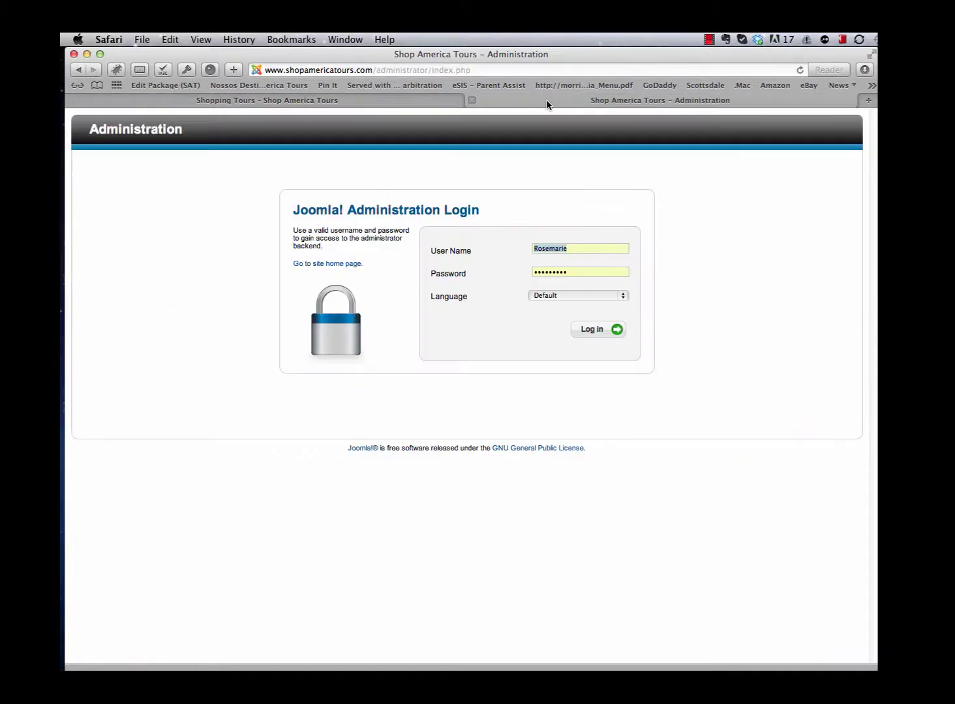
left_click(357, 103)
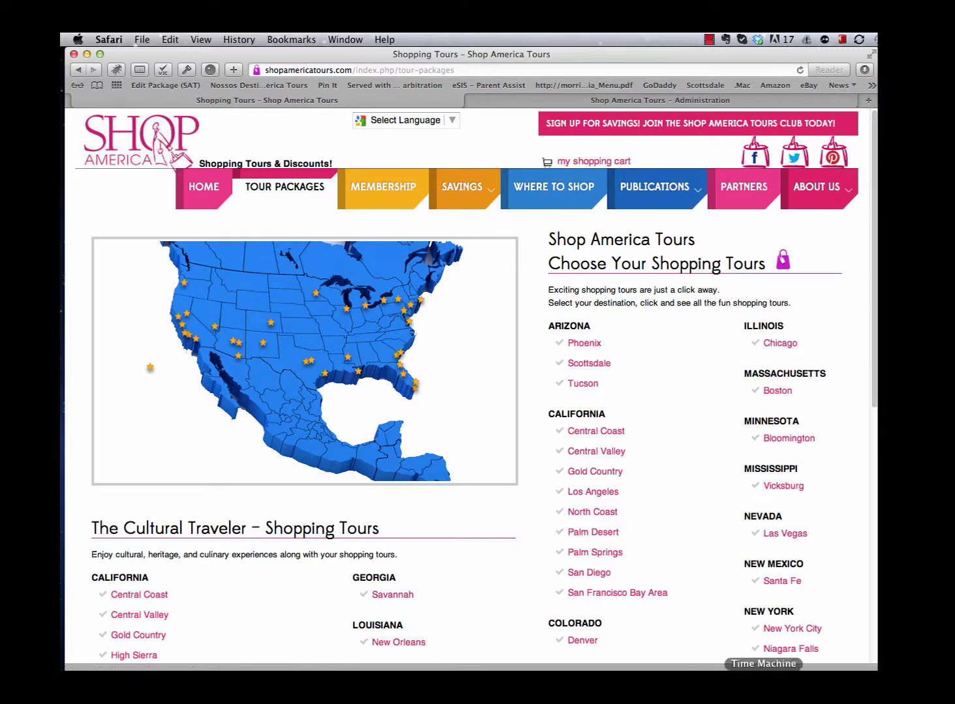
left_click(781, 629)
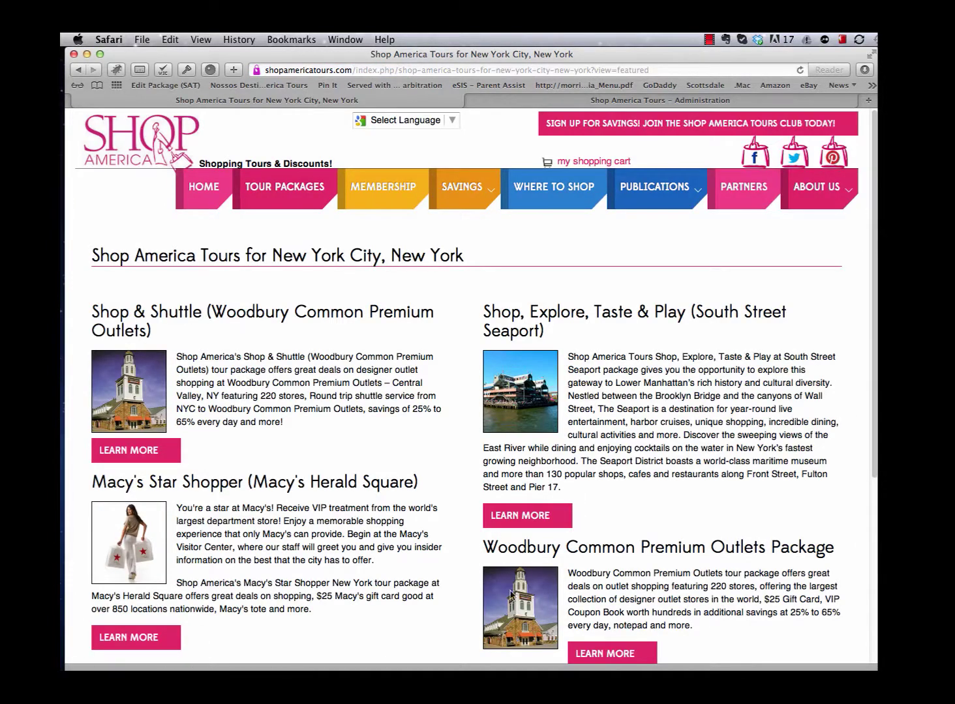
left_click(528, 514)
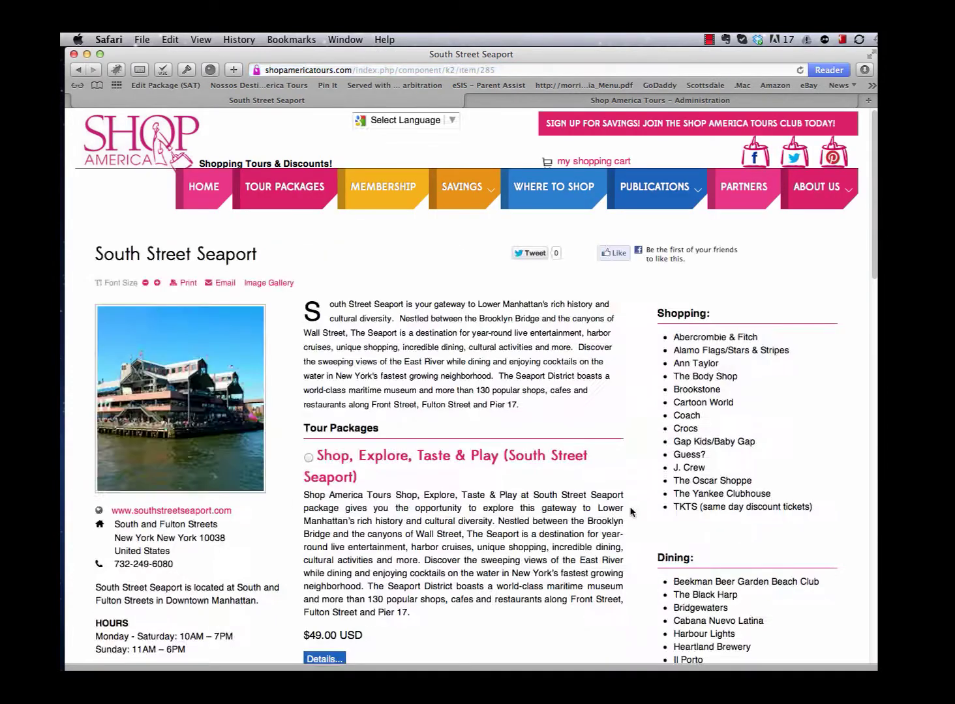
Examine the South Street Seaport page's tour package, savings, image gallery, dining and entertainment sections
scroll(626, 517, "down", 10)
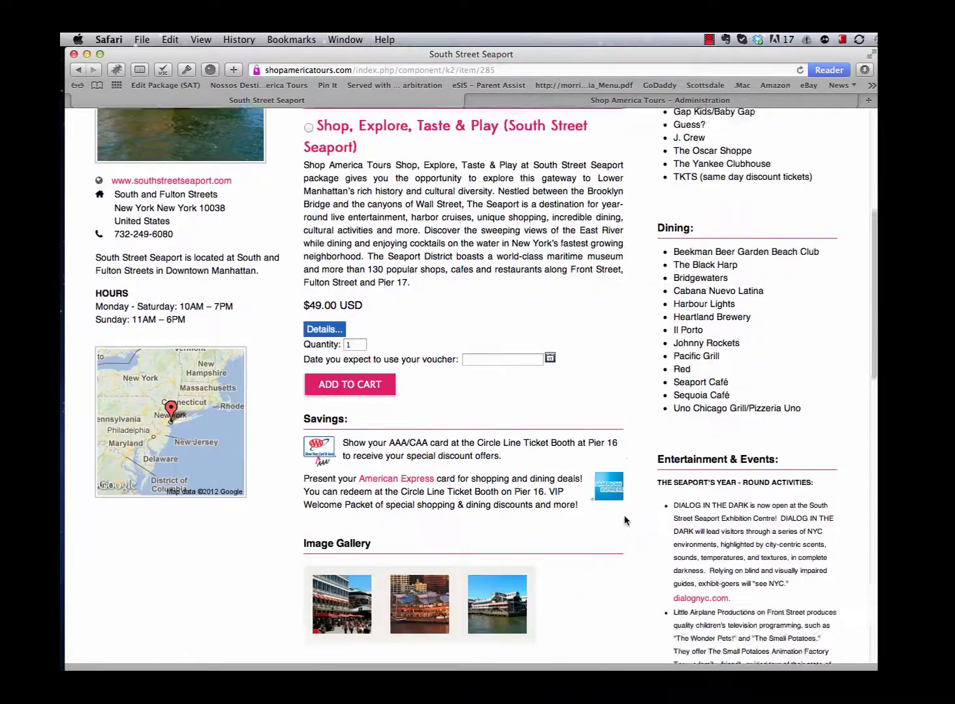
scroll(625, 520, "down", 10)
scroll(624, 521, "up", 13)
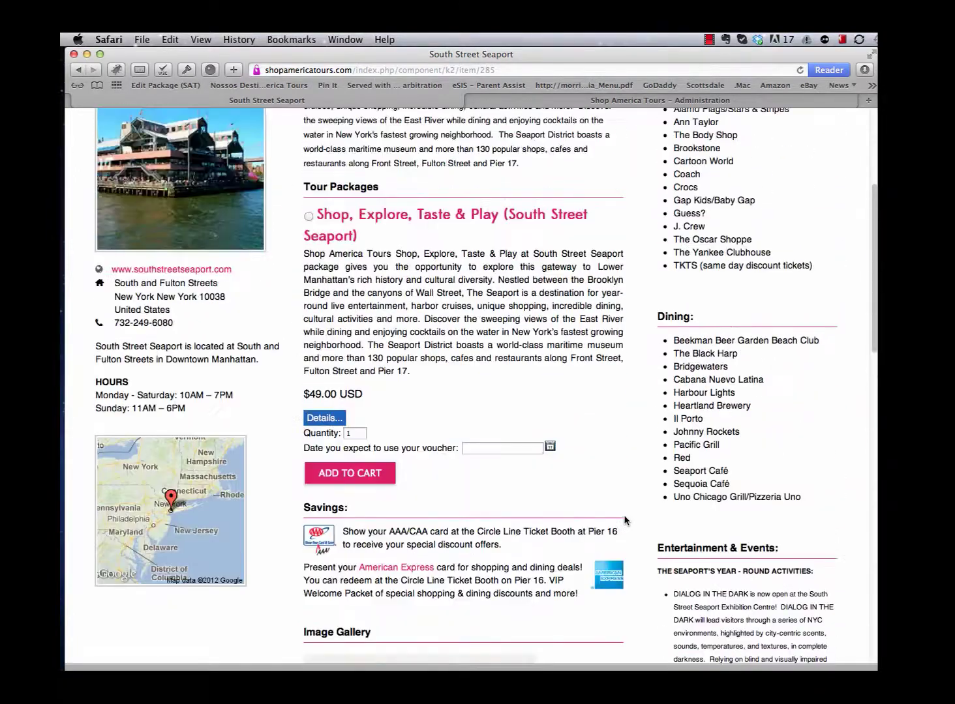
scroll(624, 520, "up", 7)
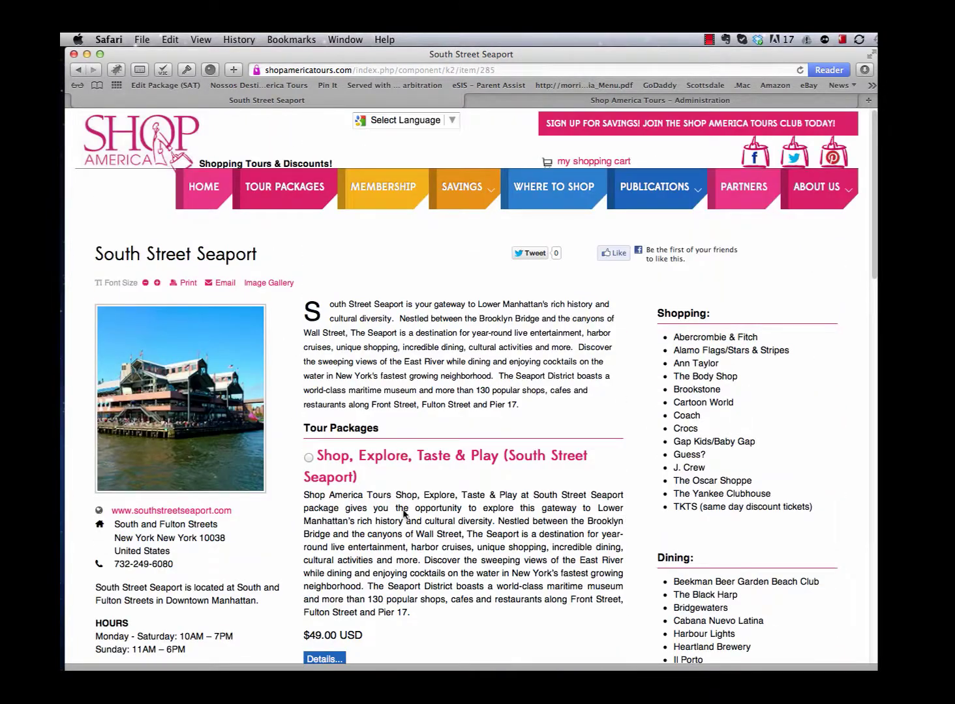
scroll(517, 539, "down", 11)
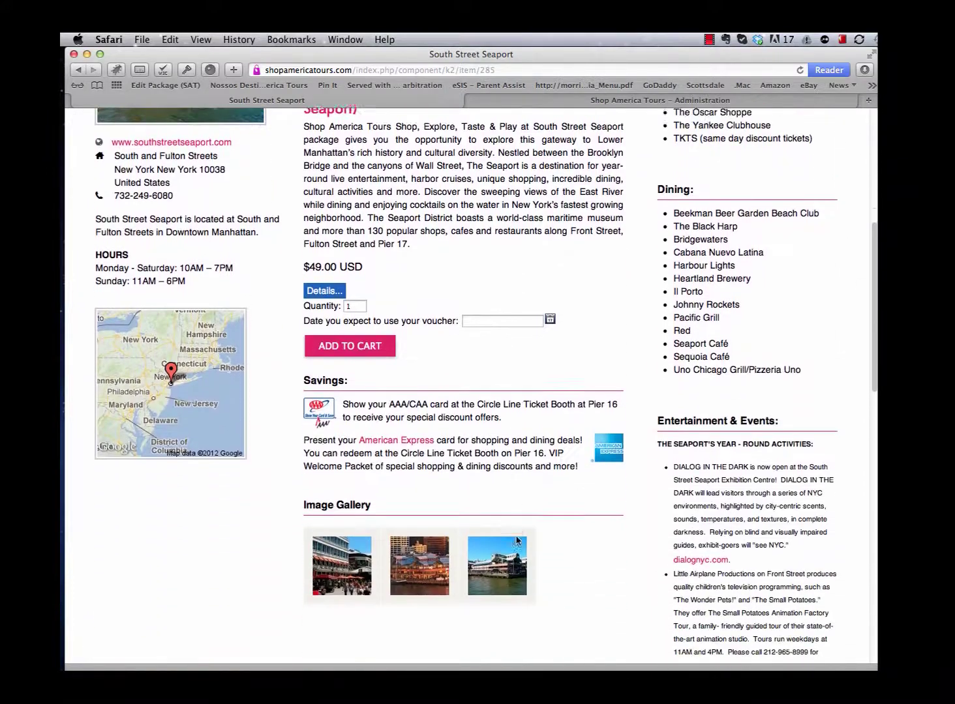
scroll(516, 540, "down", 2)
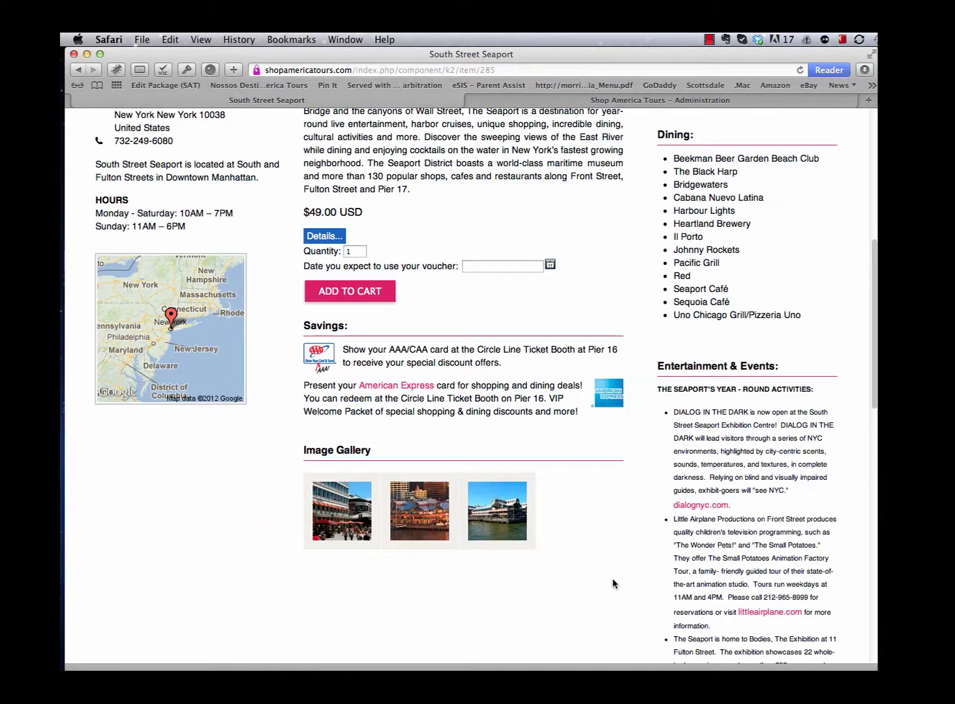
scroll(613, 584, "down", 2)
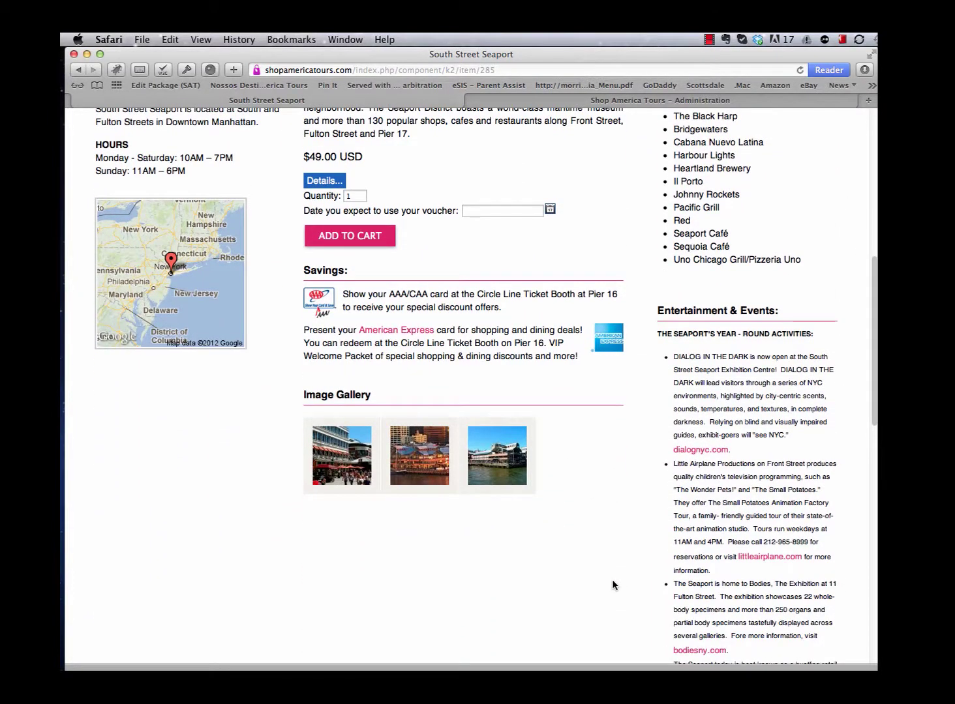
scroll(613, 585, "up", 17)
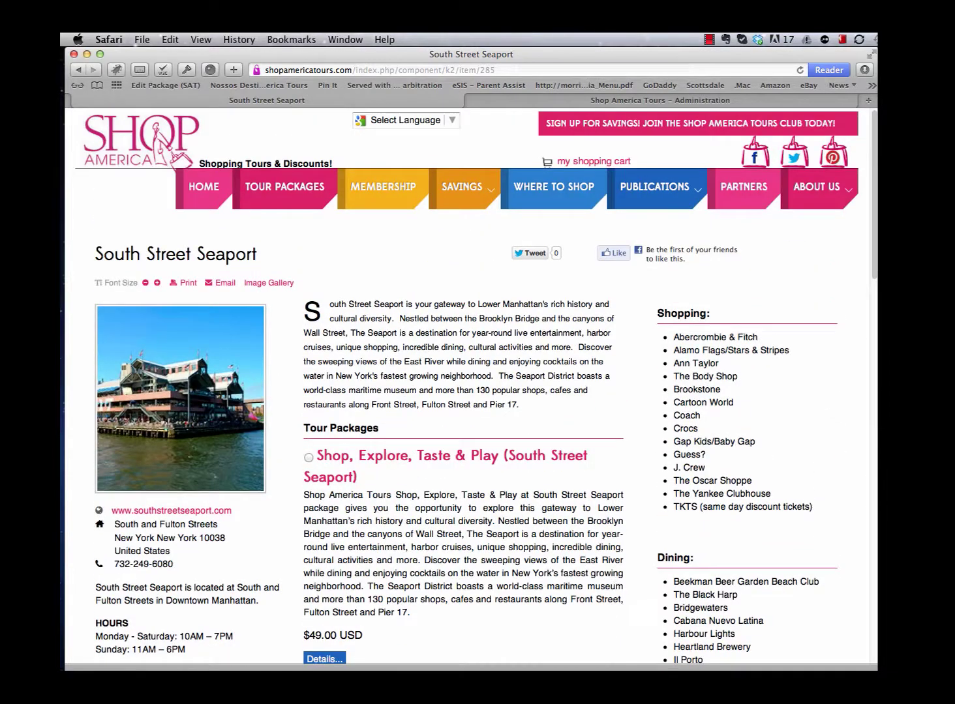
left_click(544, 102)
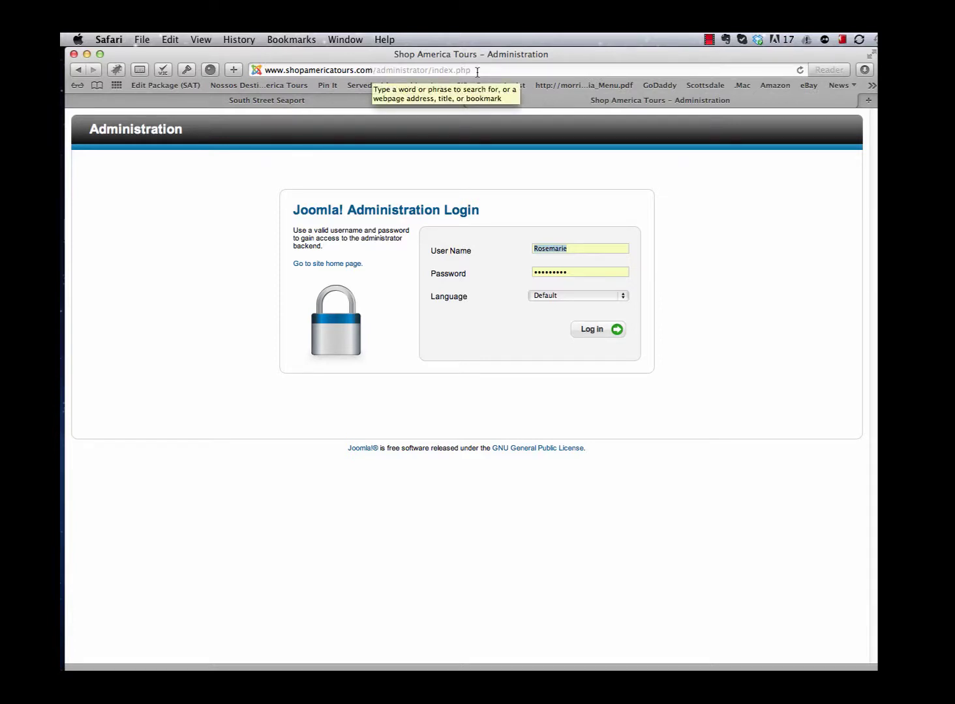
left_click_drag(478, 71, 375, 74)
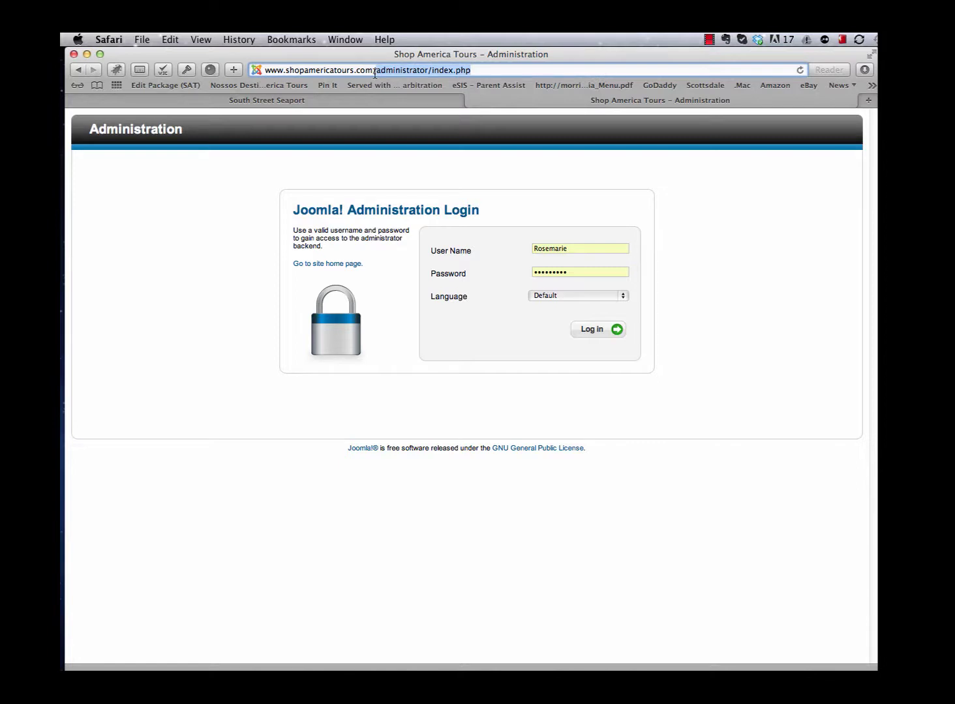
type("adm")
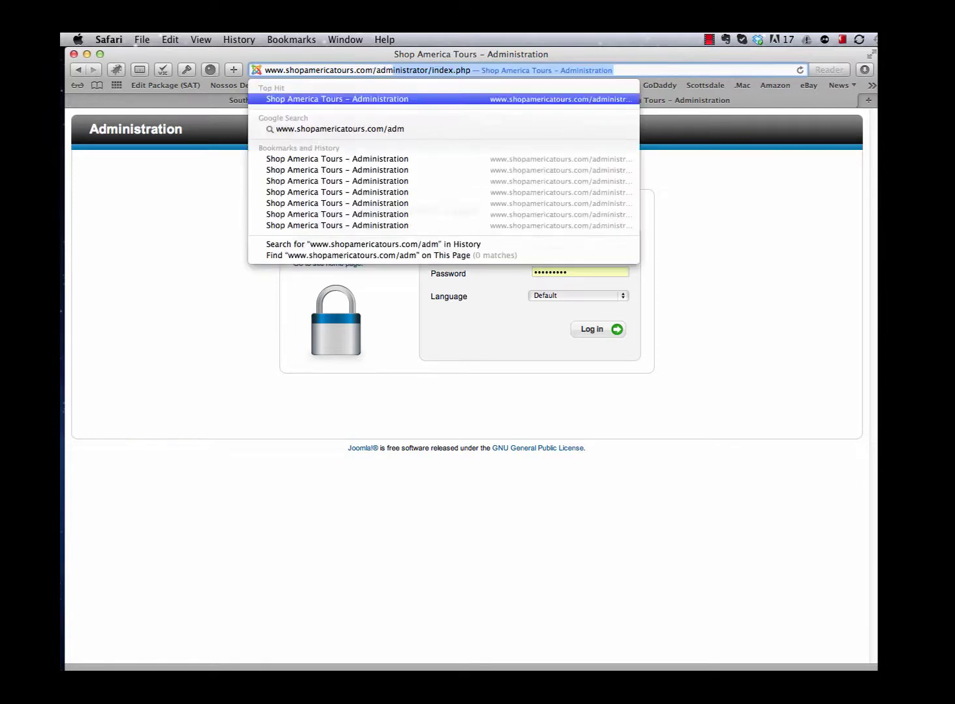
type("inistrator")
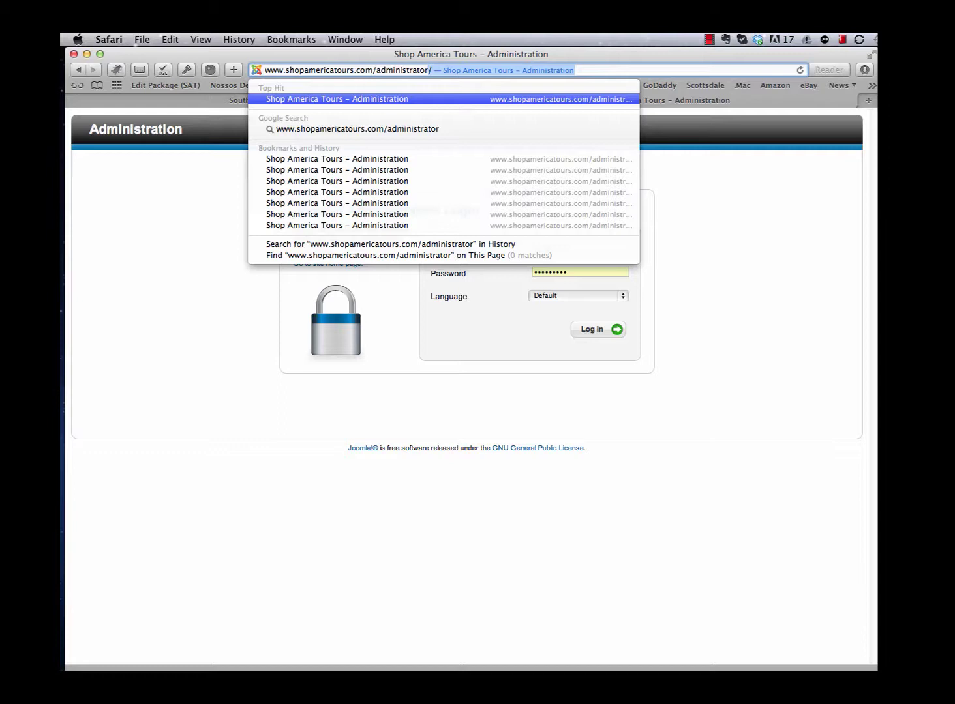
key("Return")
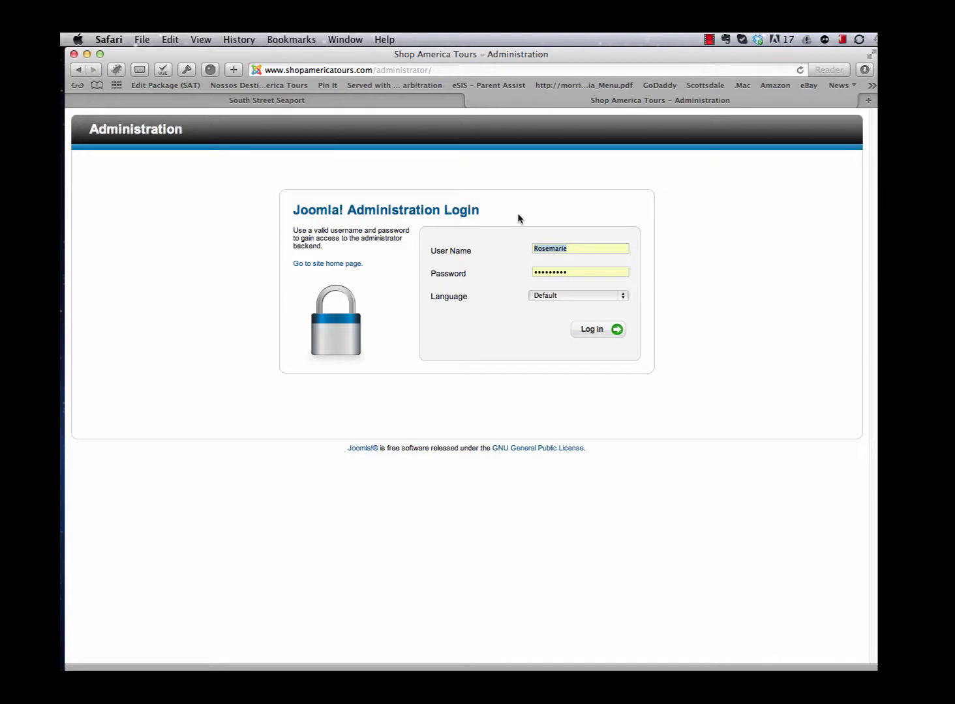
left_click(589, 333)
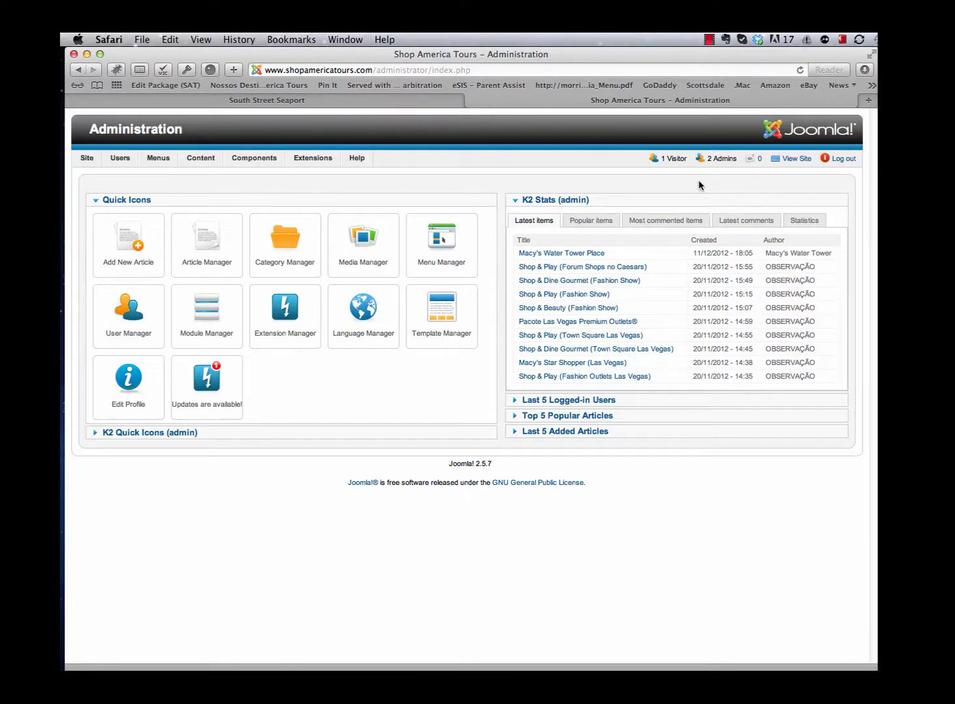
Open the K2 component's items list and look through its first page of entries
mouse_move(251, 166)
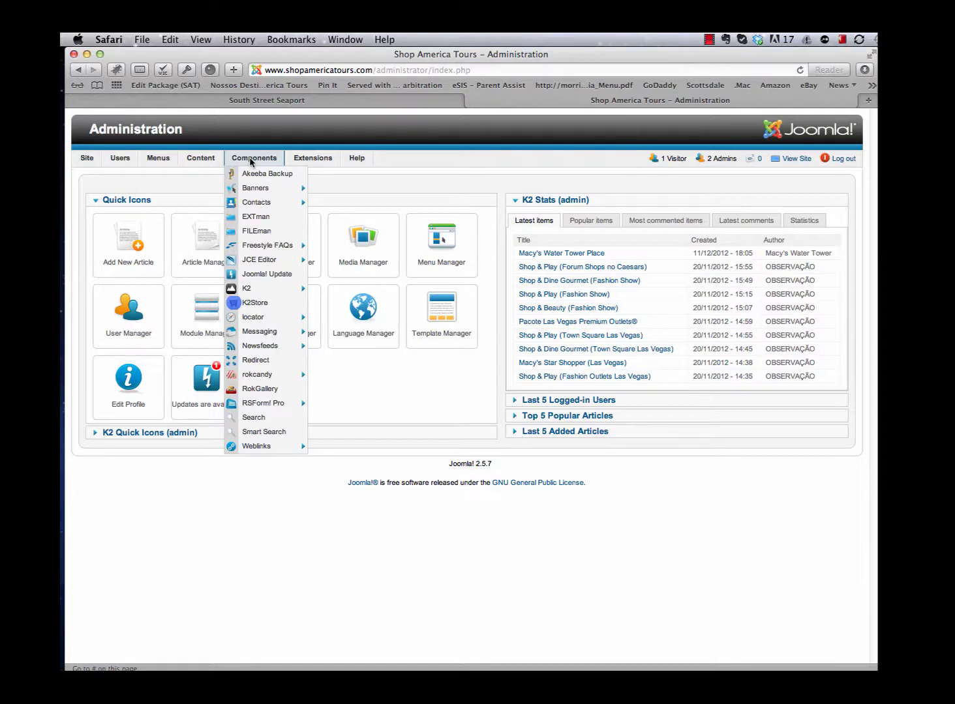
left_click(248, 292)
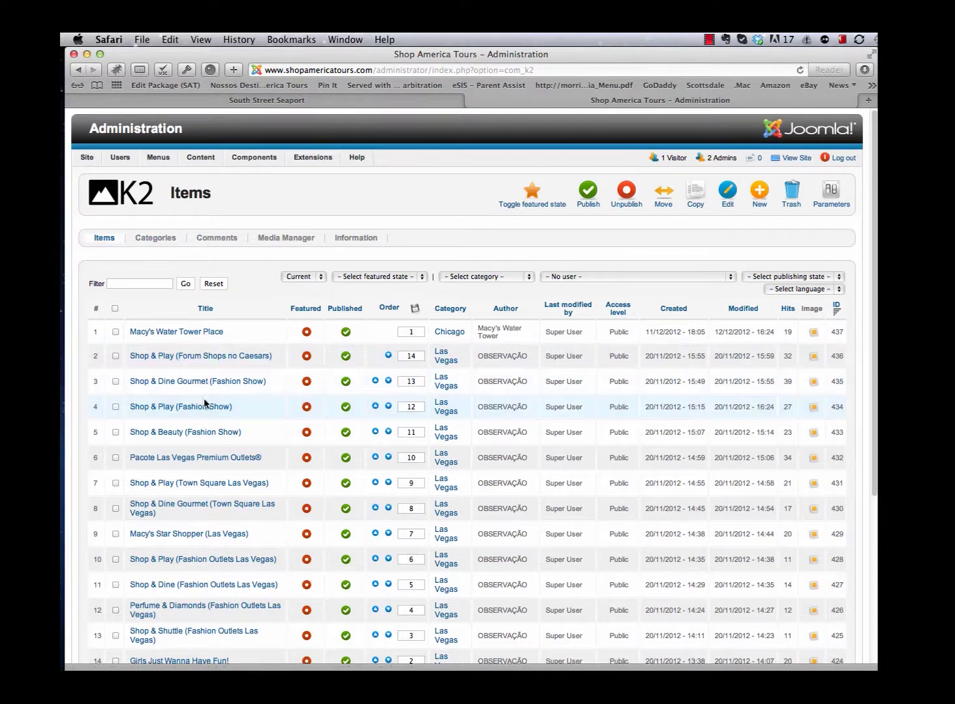
scroll(204, 401, "down", 2)
scroll(204, 404, "down", 6)
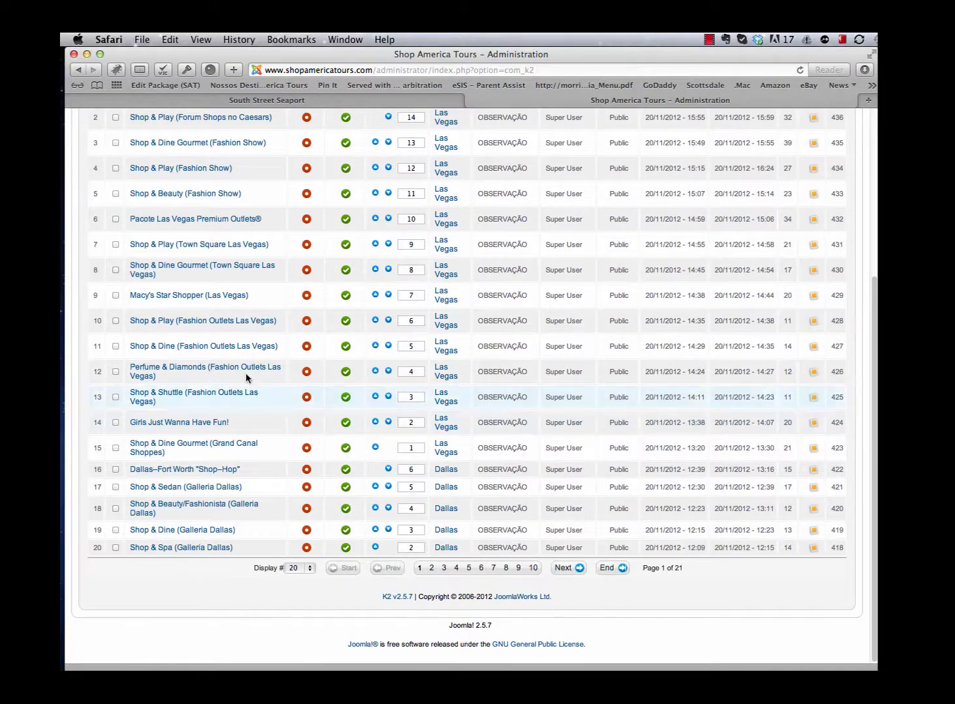
Filter the K2 items by "south street" and open the South Street Seaport item for editing
scroll(238, 328, "up", 7)
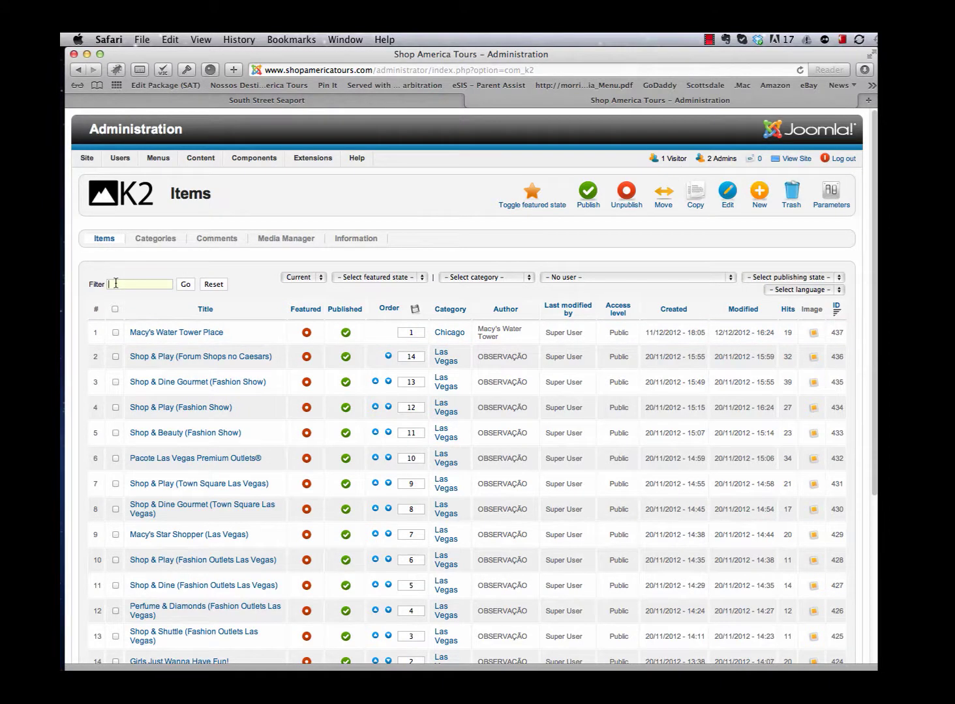
type("south street")
left_click(189, 285)
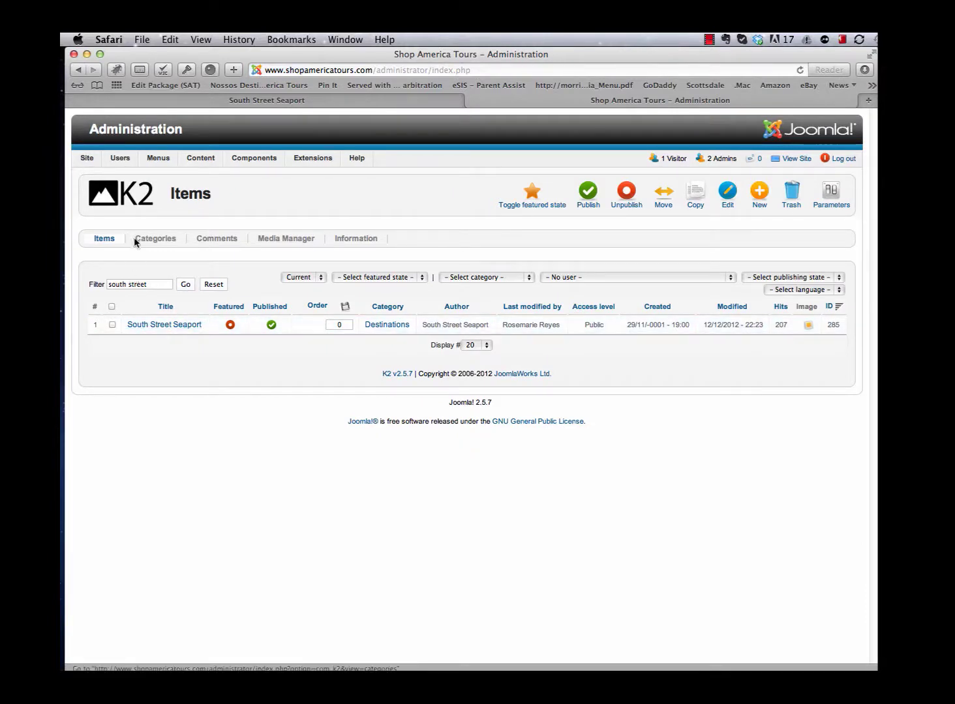
left_click(159, 326)
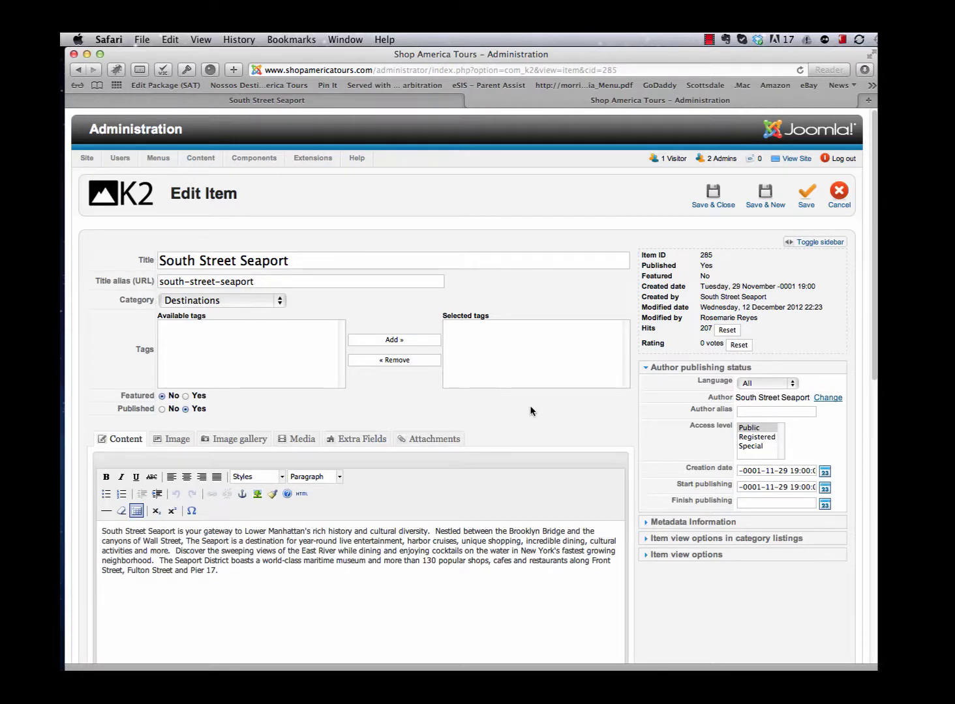
Review the South Street Seaport item's description text, main image, image gallery and media settings
scroll(530, 407, "down", 3)
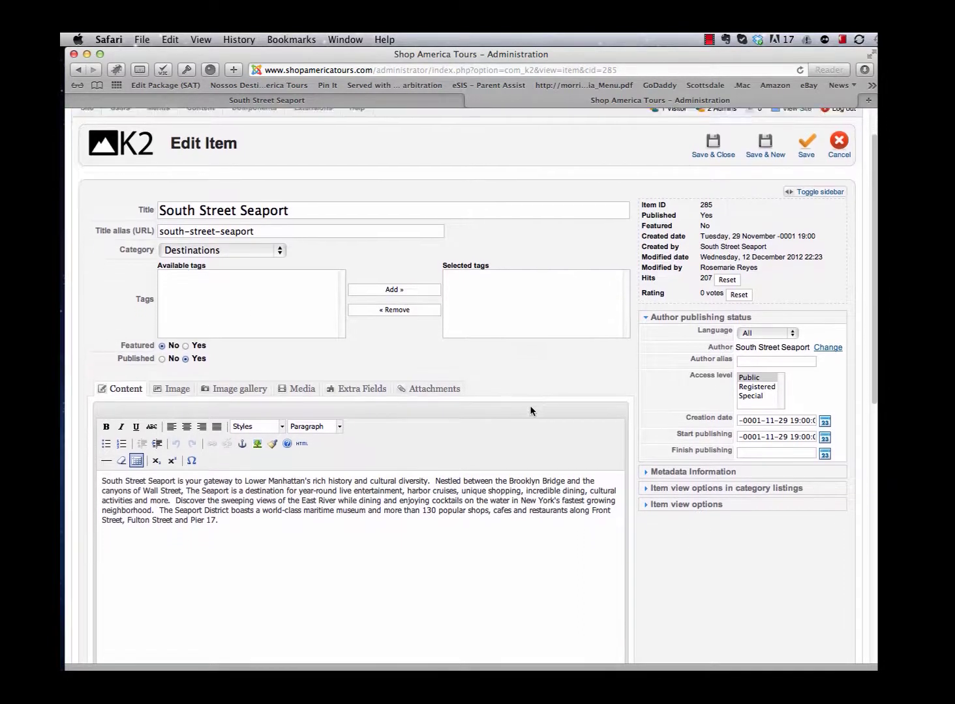
scroll(530, 406, "down", 2)
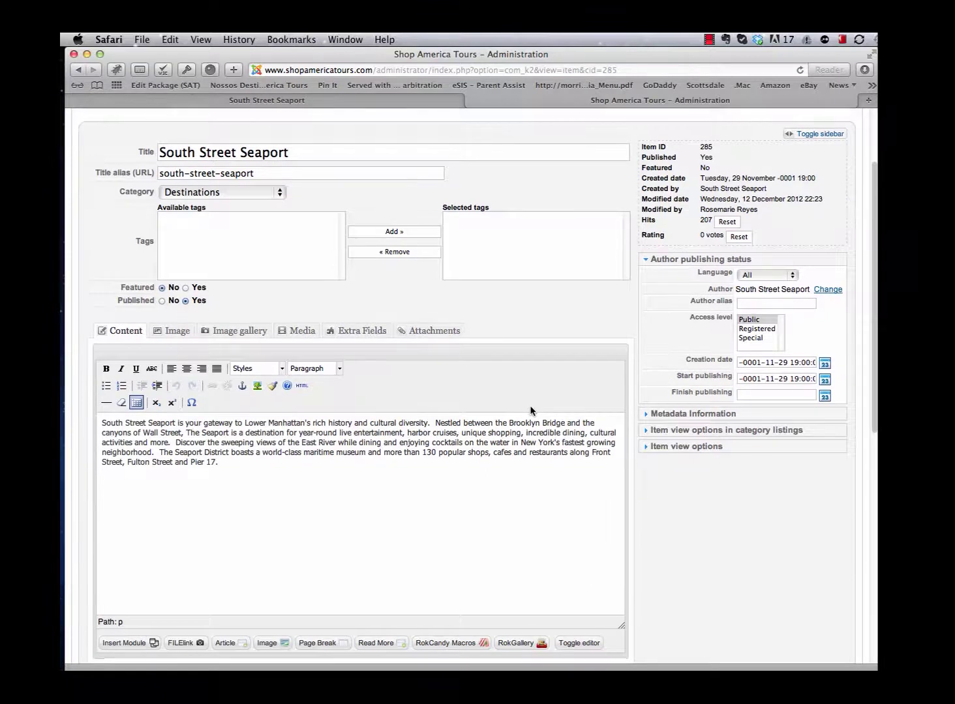
scroll(529, 411, "down", 2)
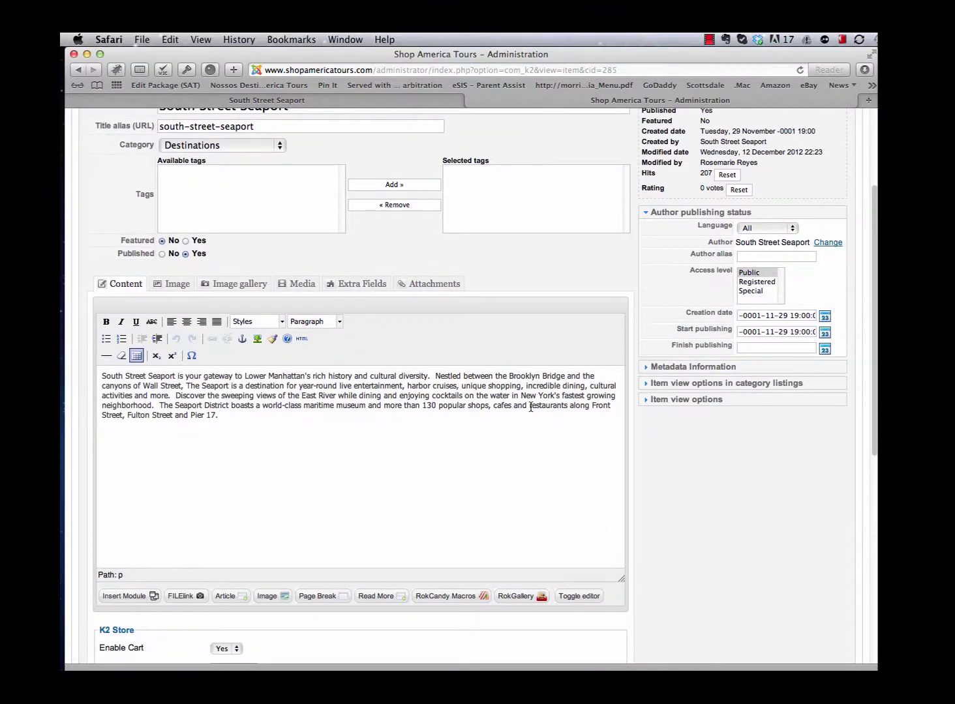
scroll(529, 408, "up", 3)
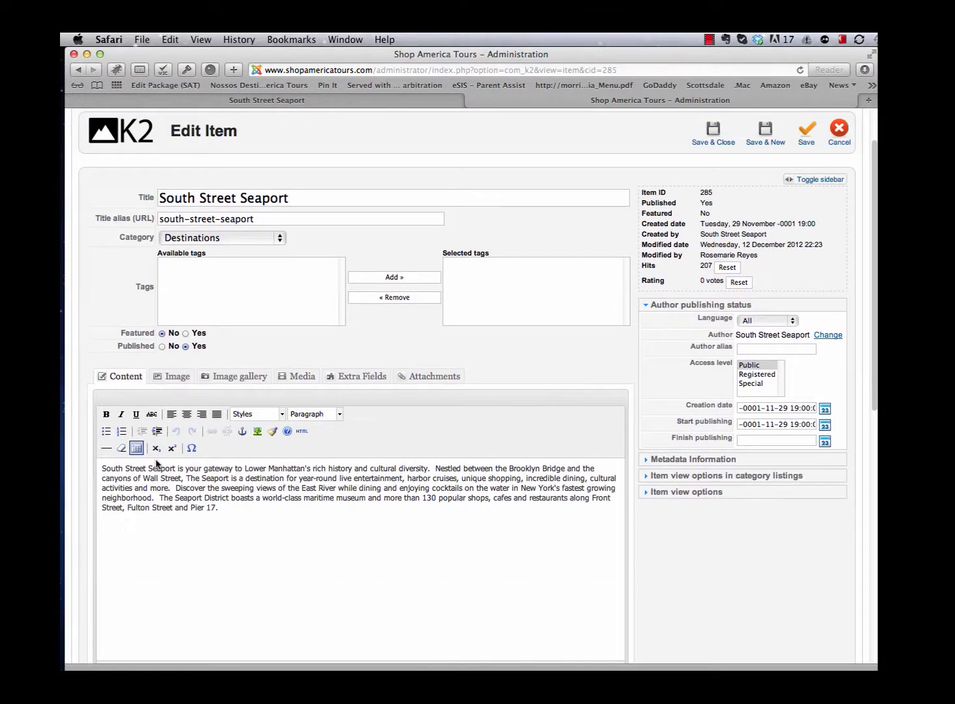
left_click(178, 377)
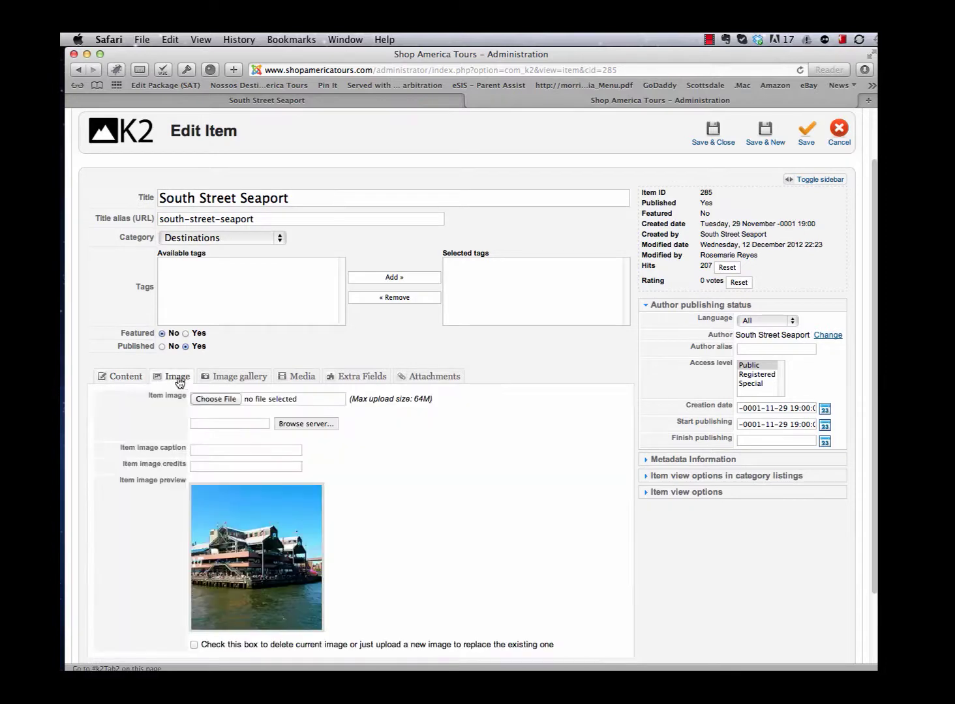
left_click(236, 379)
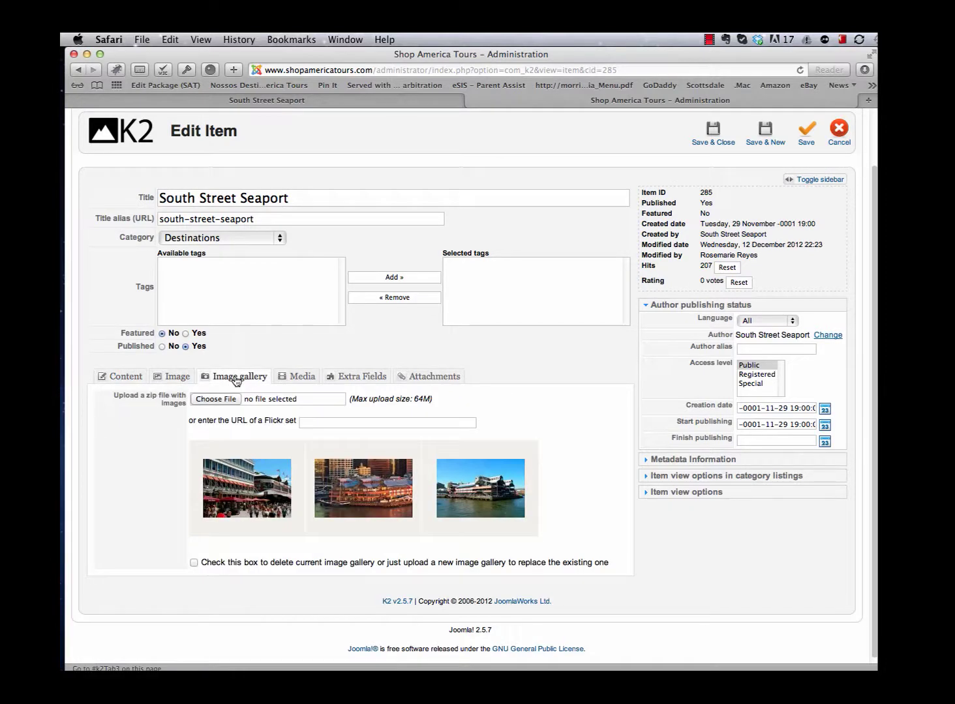
left_click(299, 377)
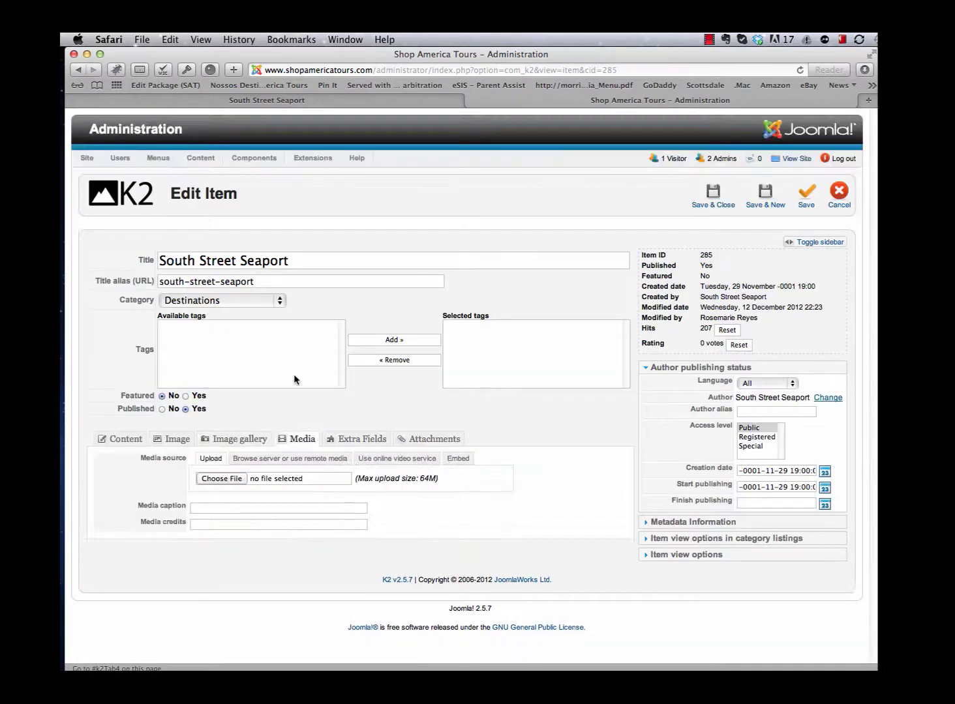
Examine the item's extra fields for savings, shopping and dining
left_click(362, 440)
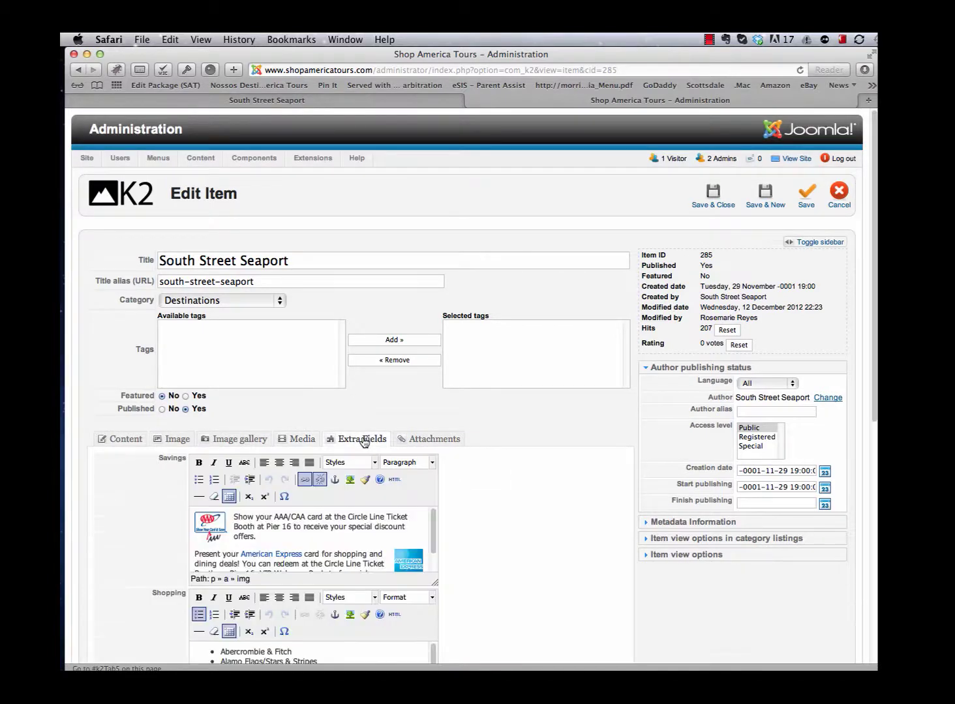
scroll(507, 502, "down", 1)
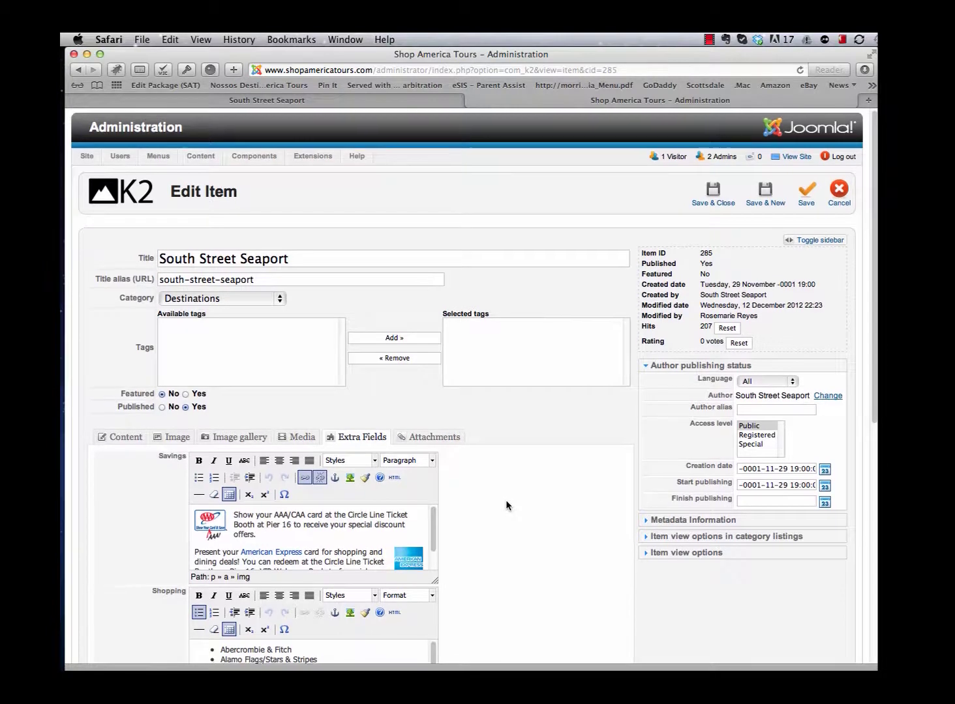
scroll(506, 503, "down", 5)
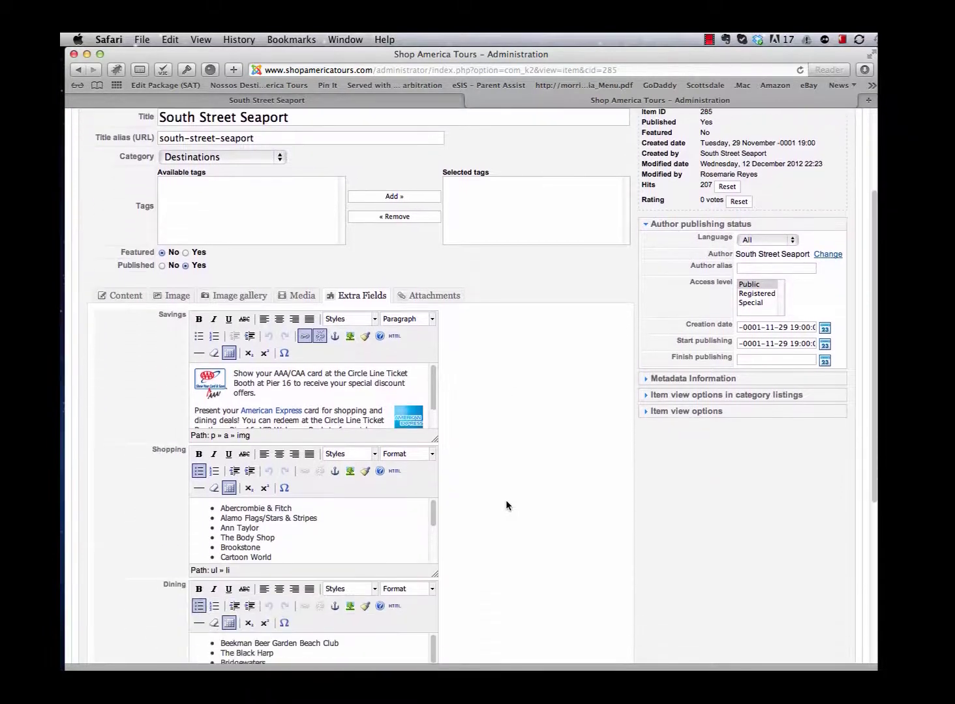
scroll(507, 505, "down", 2)
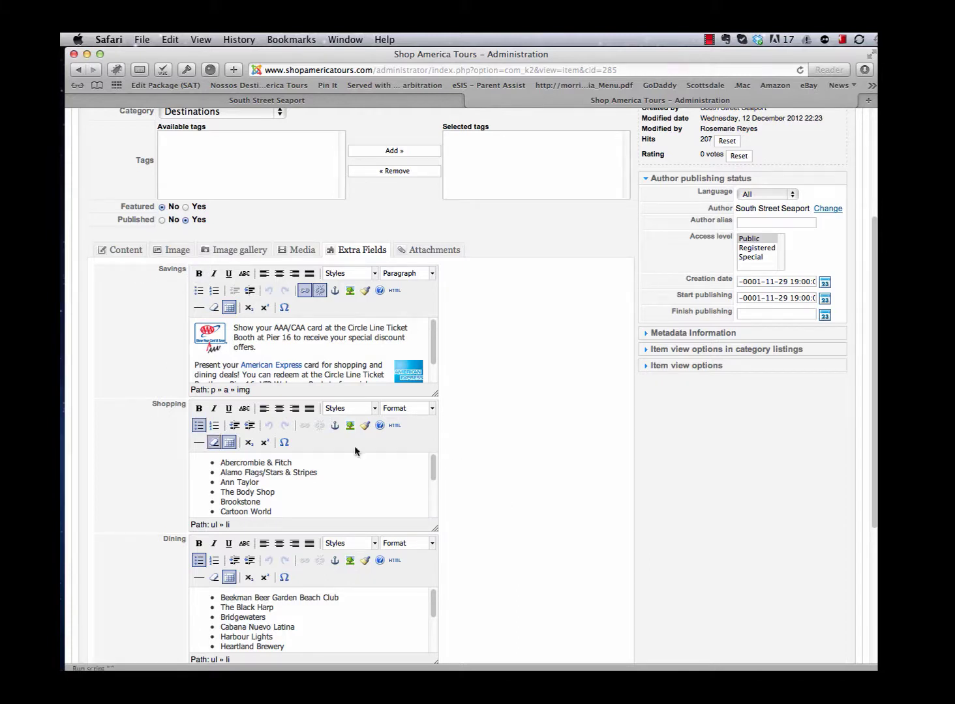
scroll(492, 474, "down", 1)
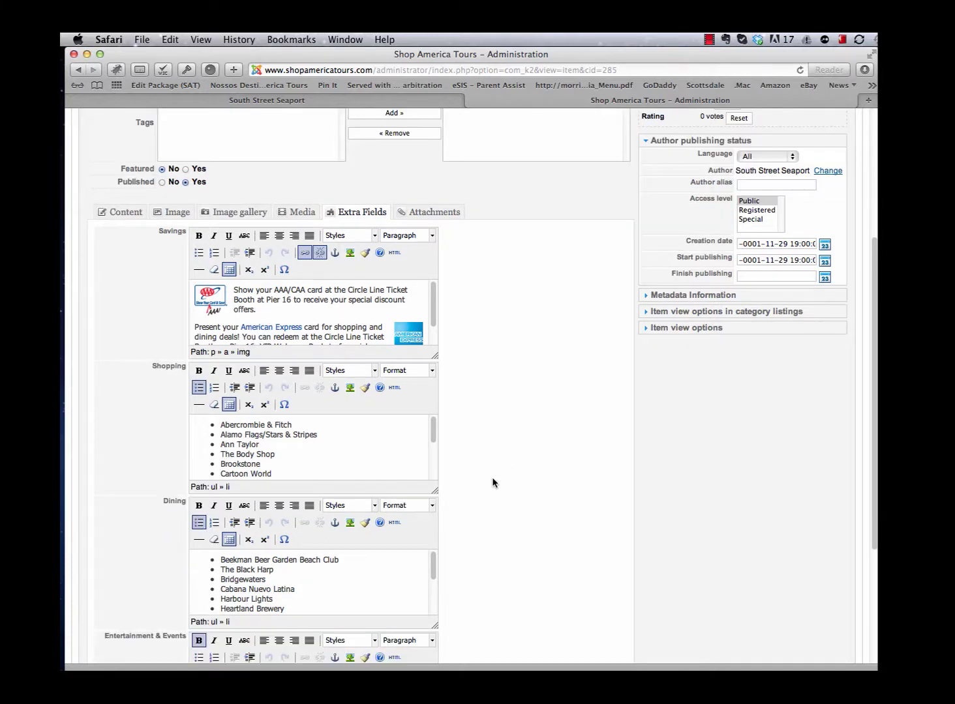
Examine the Entertainment & Events extra field of the South Street Seaport item through to the end of its text
scroll(552, 523, "down", 5)
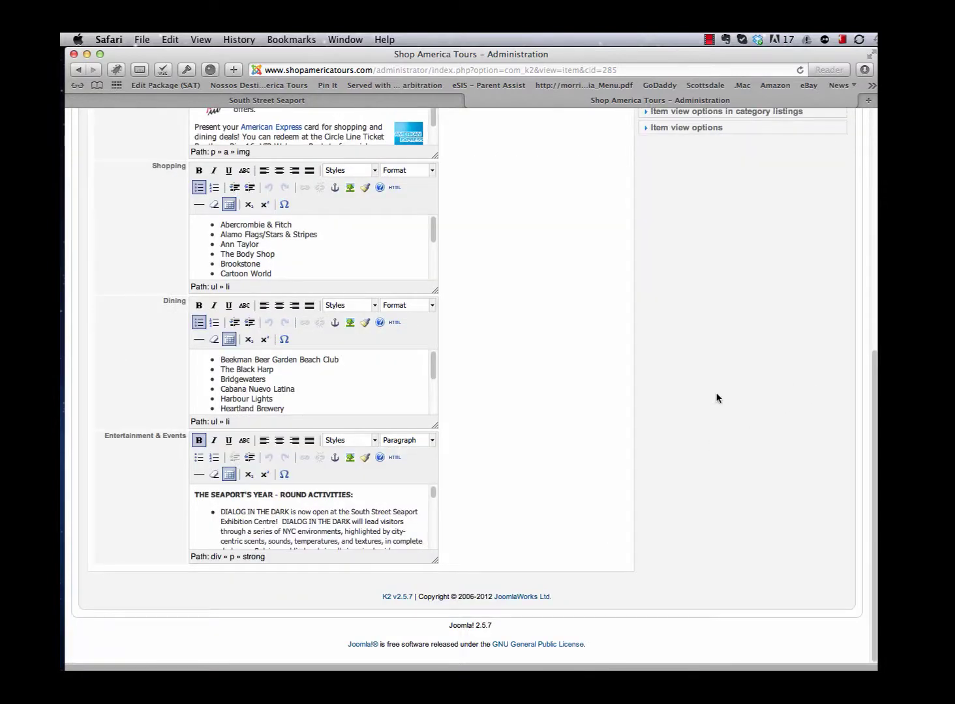
scroll(535, 416, "up", 1)
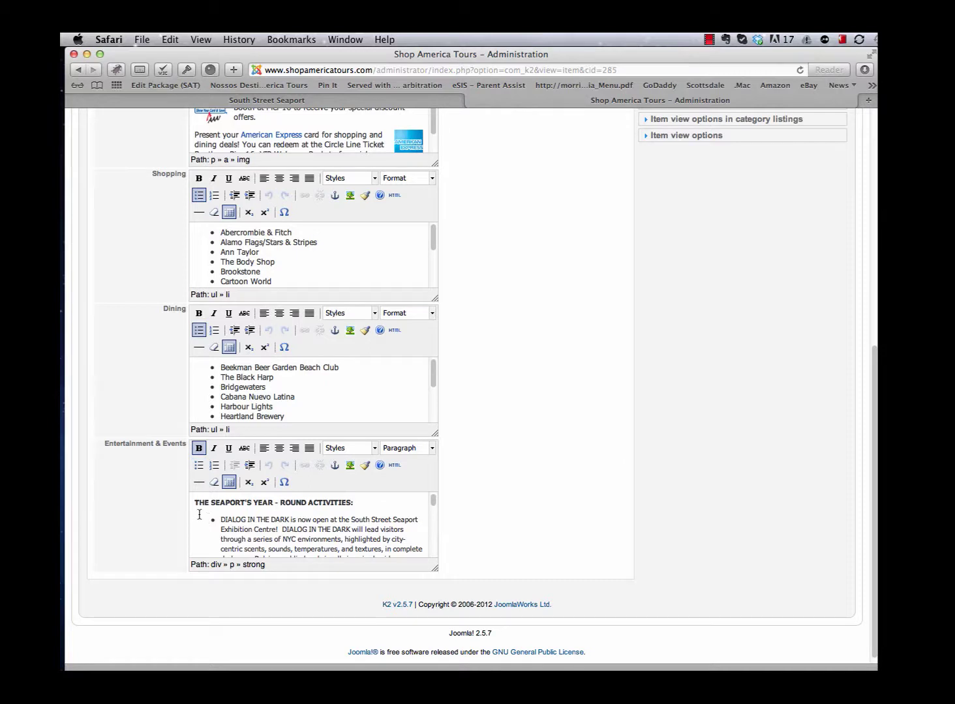
left_click_drag(199, 515, 198, 600)
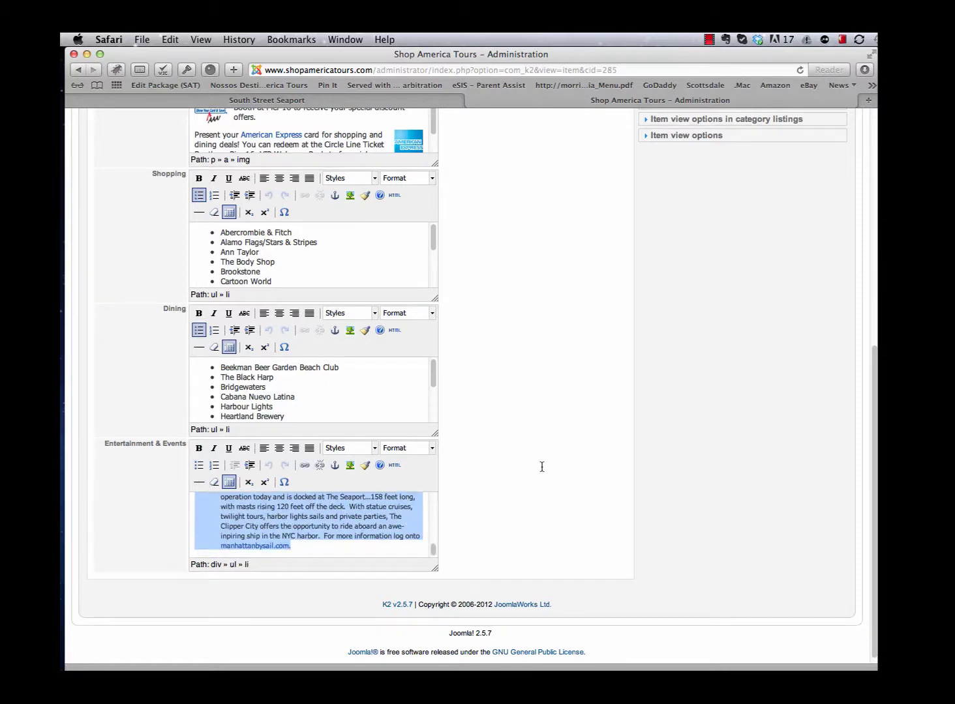
scroll(541, 466, "up", 2)
scroll(540, 464, "up", 10)
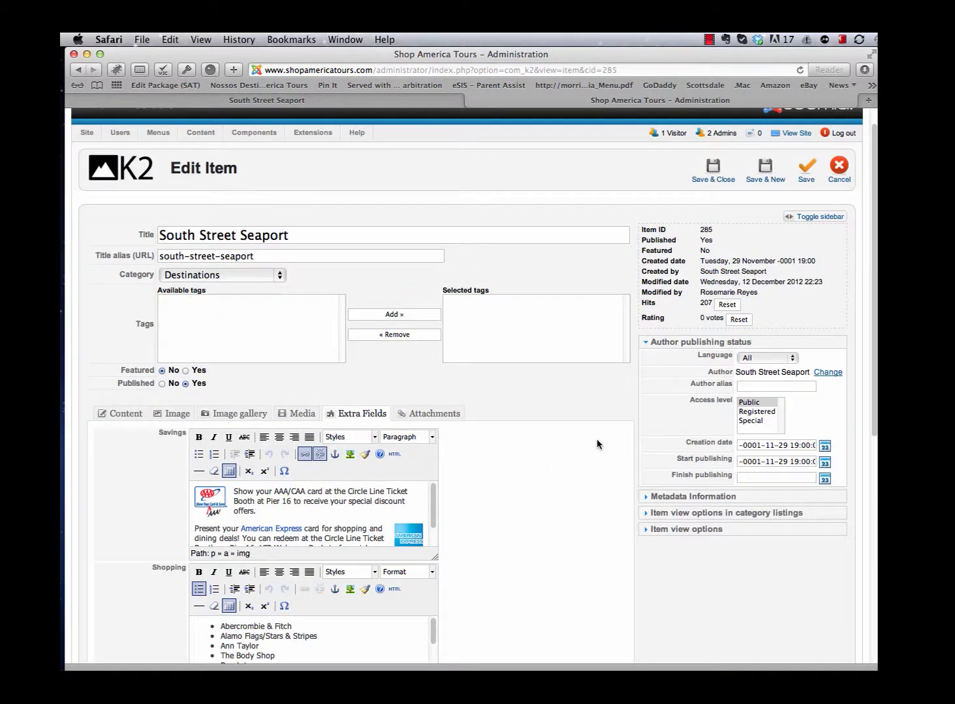
Add an attachment field to the South Street Seaport item and choose SSSM_Opening_Release.docx from the Desktop as its file
left_click(428, 415)
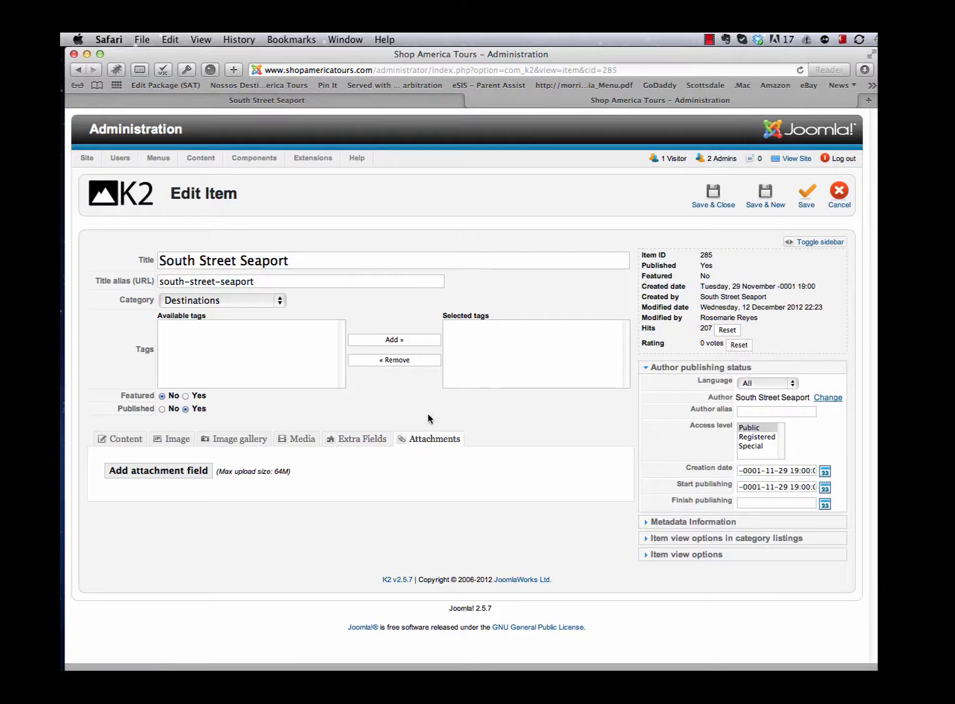
left_click(163, 476)
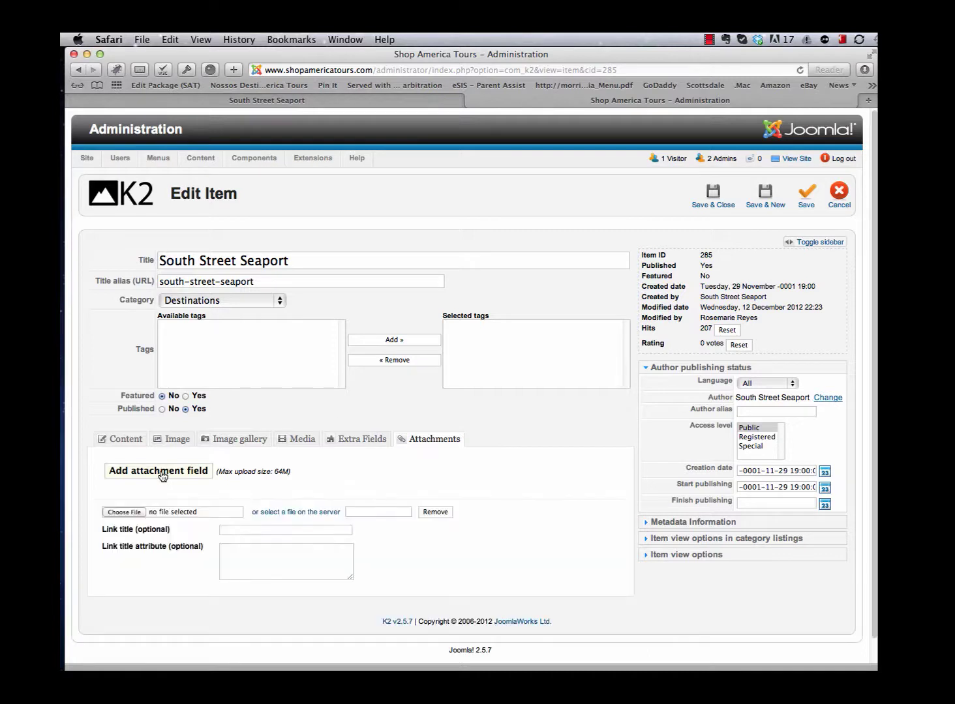
left_click(128, 514)
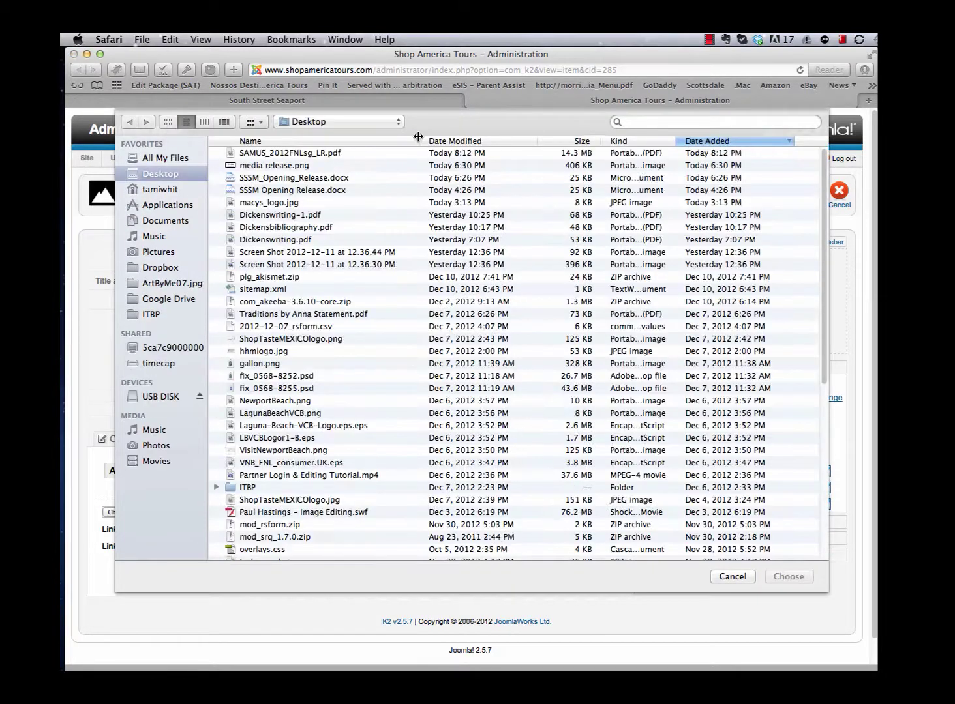
left_click(247, 180)
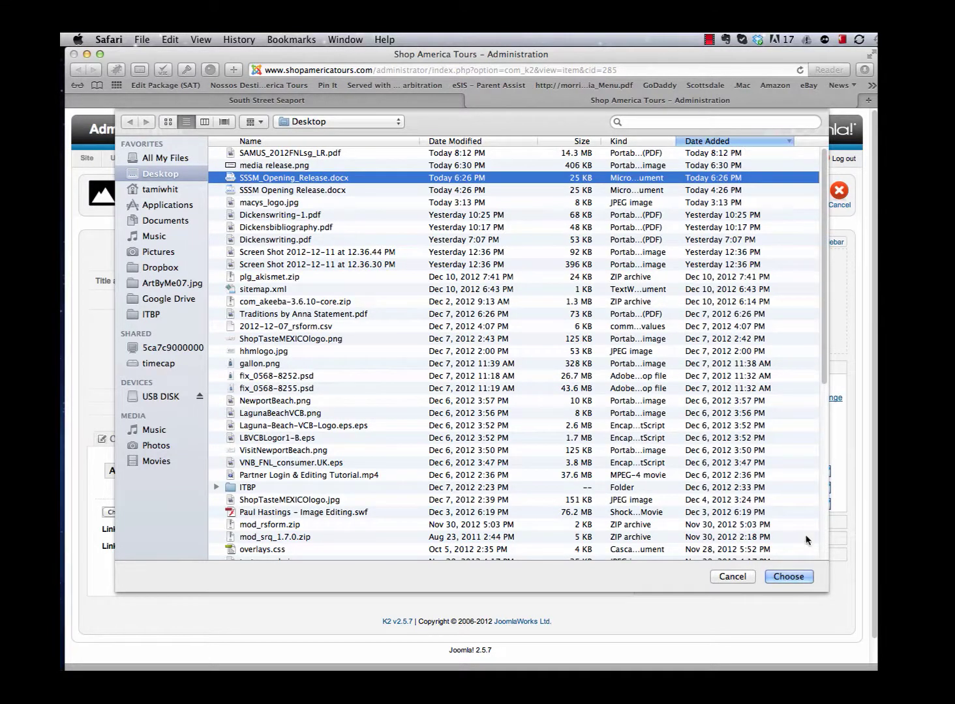
left_click(789, 577)
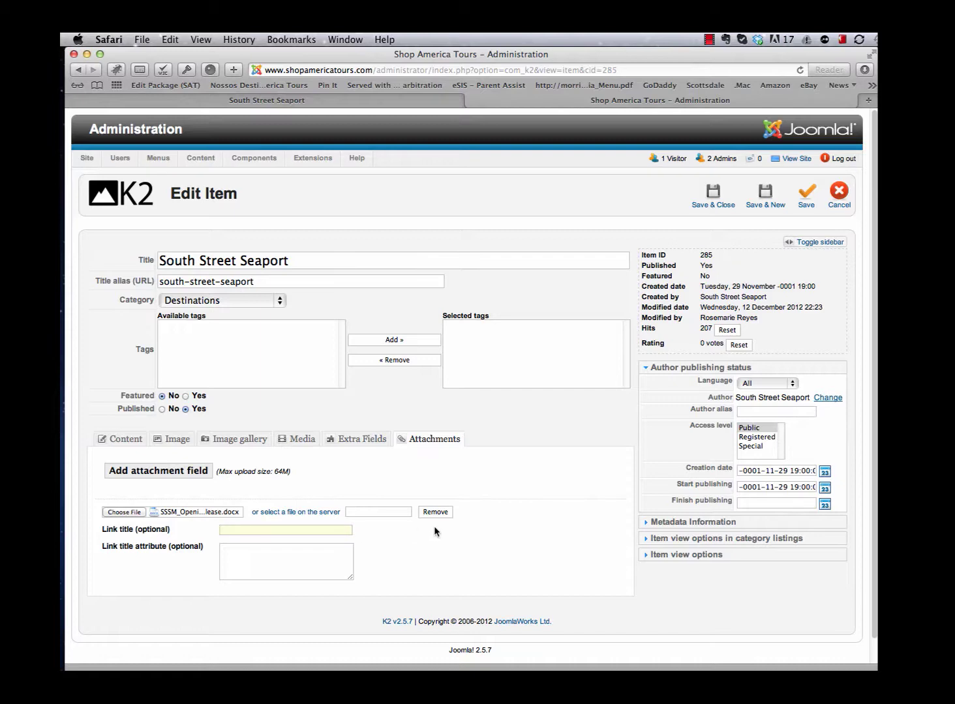
Go to google.com in a new browser tab and open the SSSM_Opening_Release document from Google Drive
key("super+t")
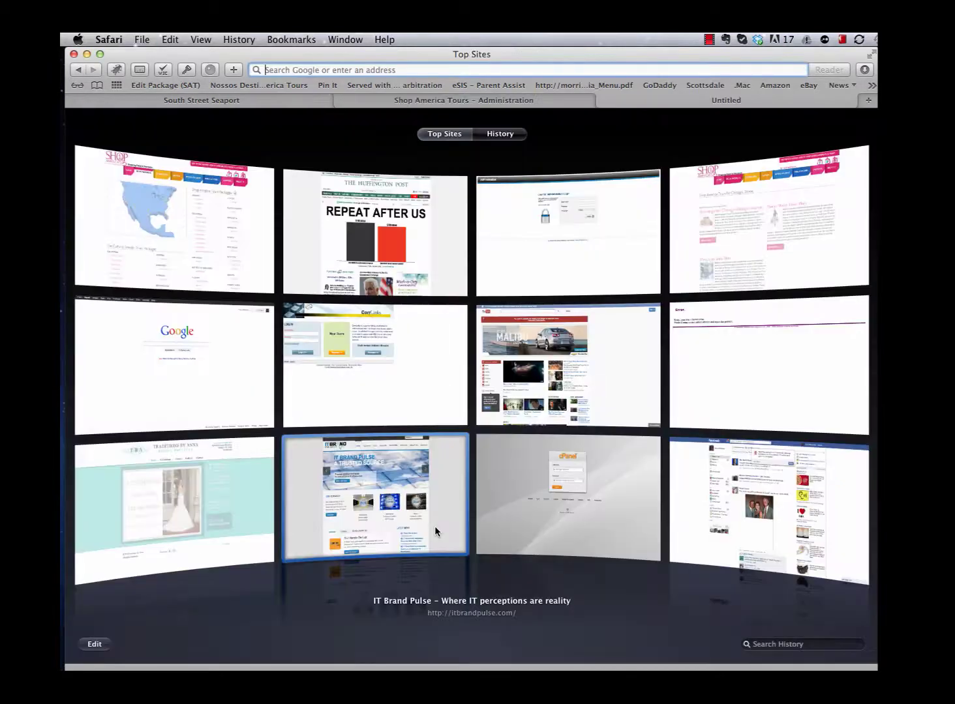
type("google.")
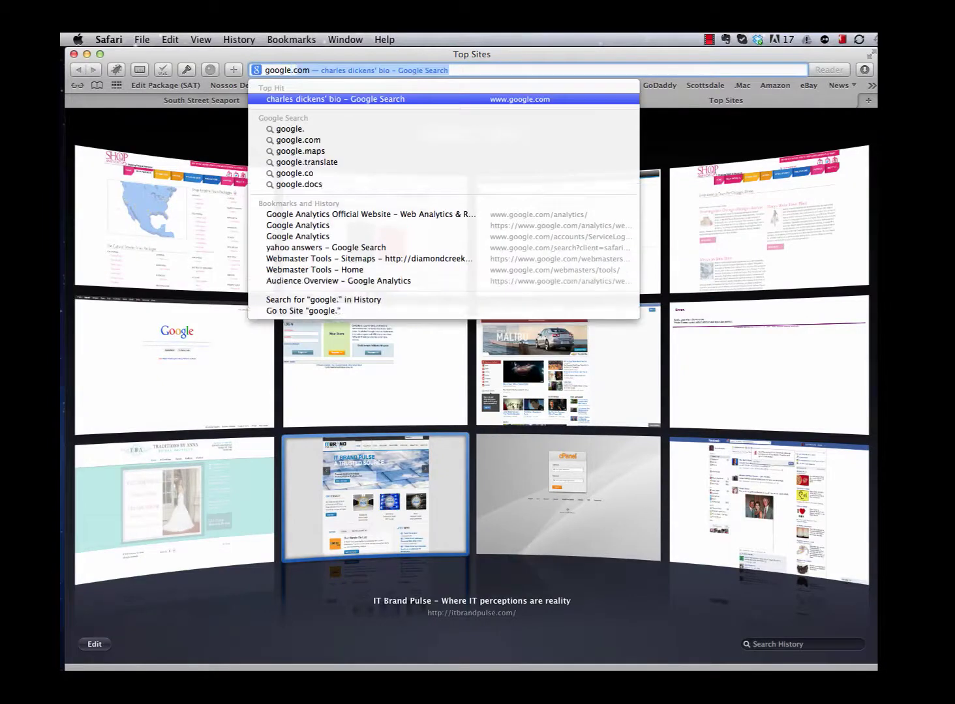
key("Return")
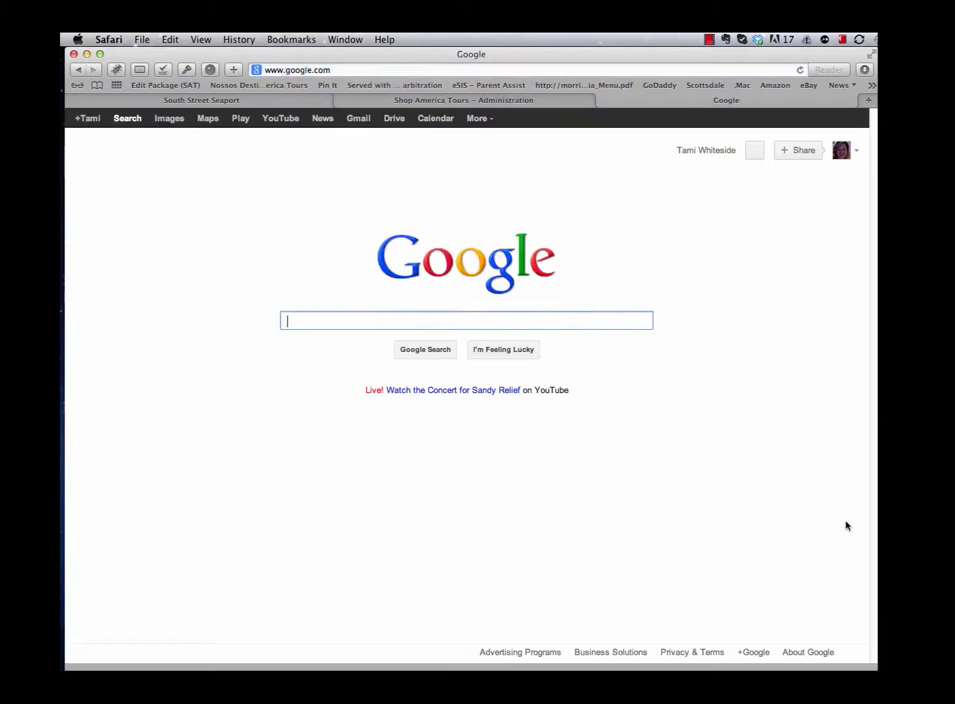
left_click(389, 118)
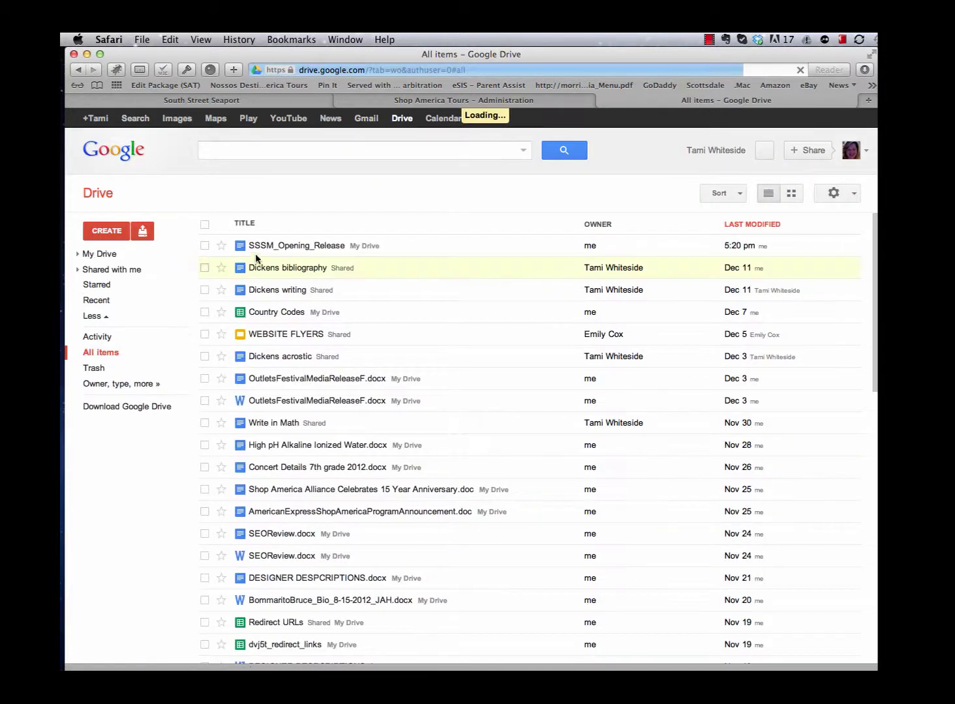
left_click(302, 250)
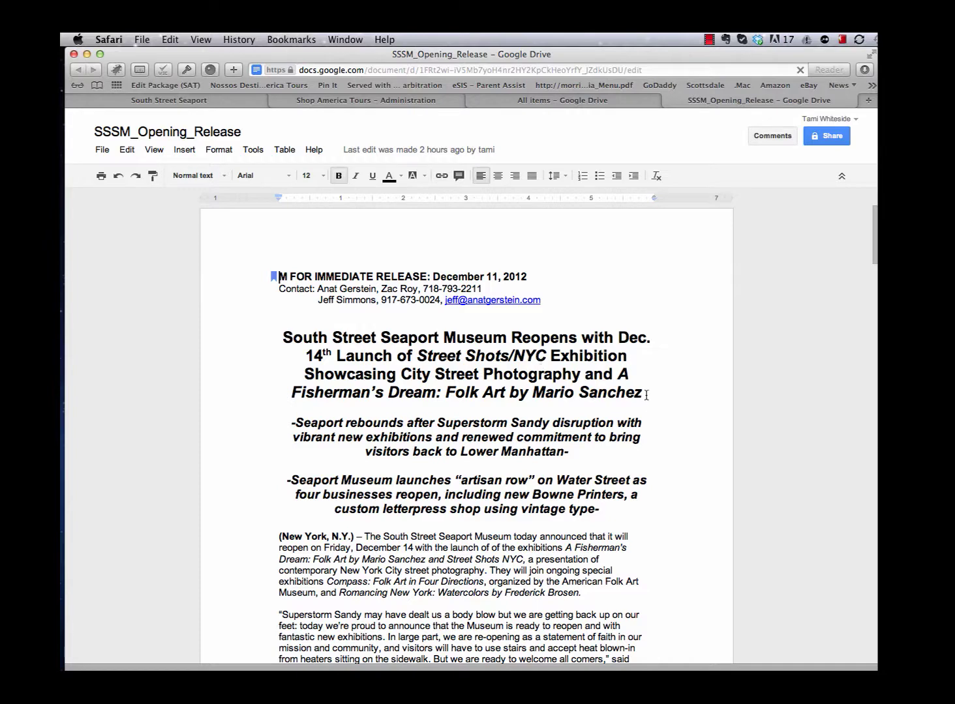
Copy the release's full "South Street Seaport Museum Reopens" headline into the attachment's link title and save the item
left_click(281, 337)
left_click(644, 392)
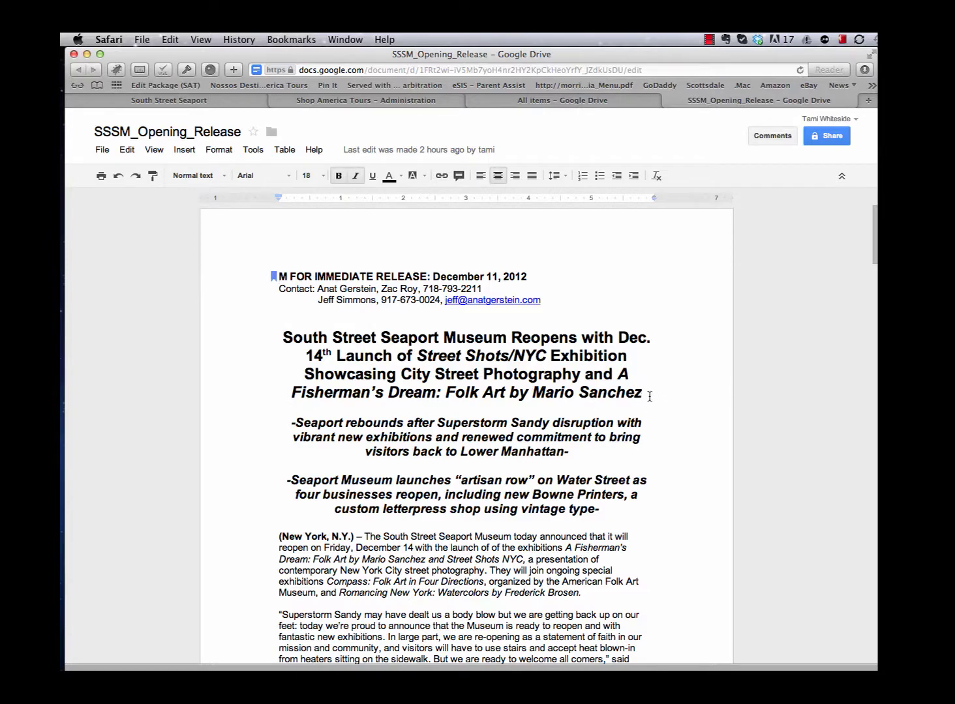
left_click_drag(642, 393, 280, 340)
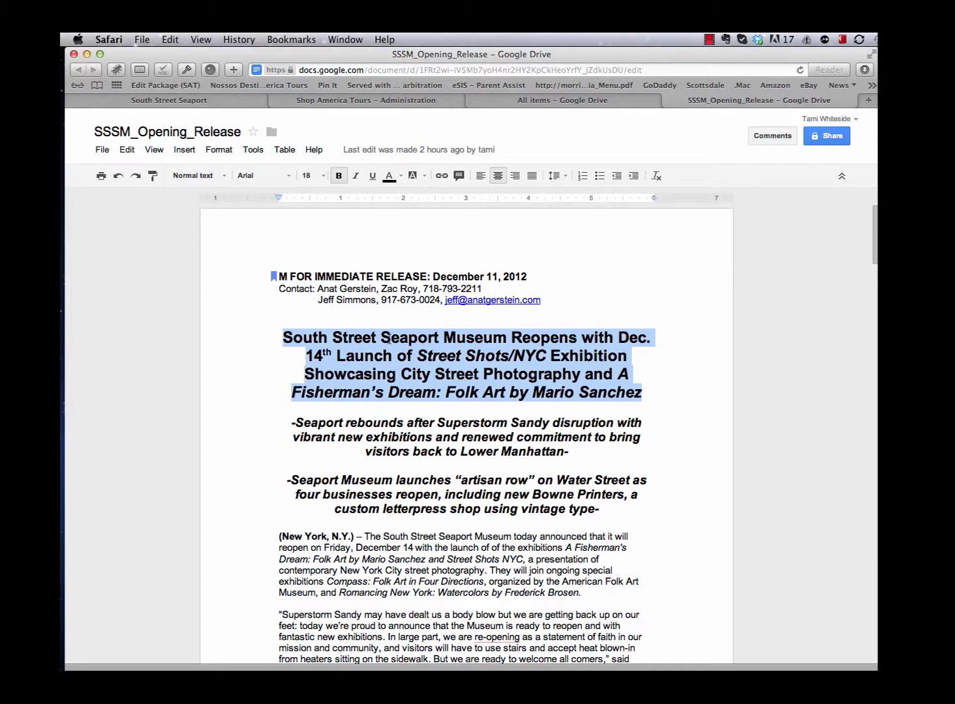
left_click(395, 101)
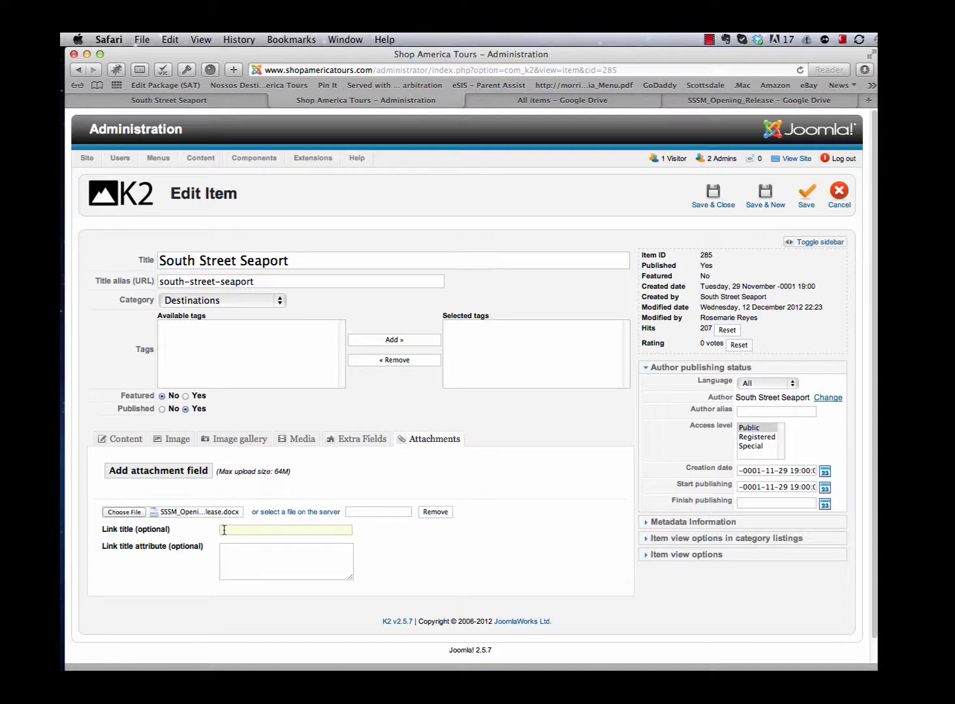
key("super+v")
key("Tab")
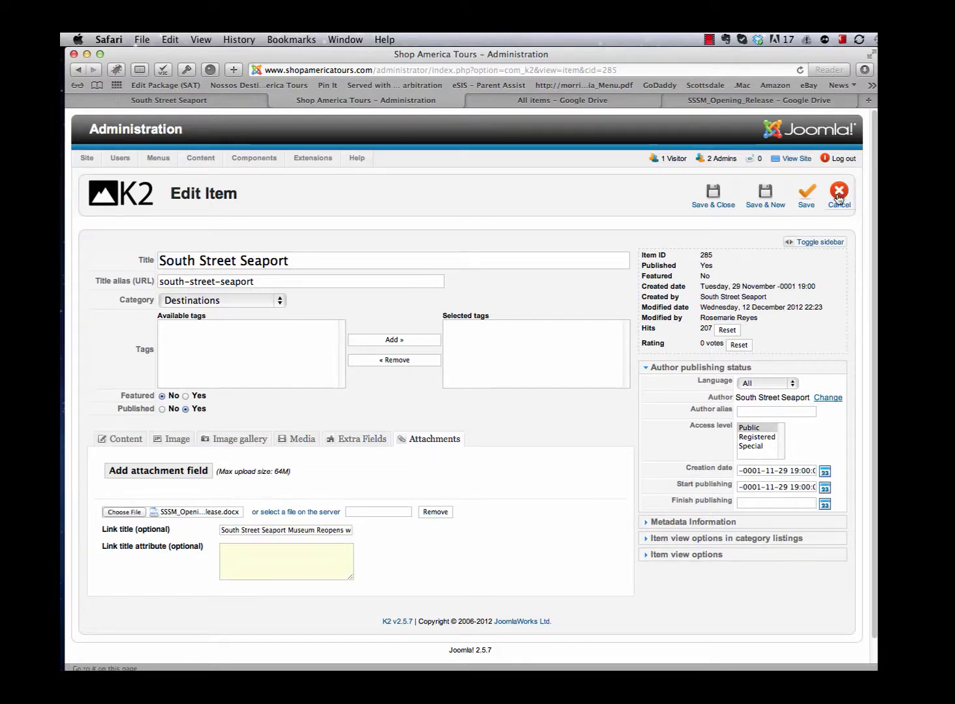
left_click(807, 193)
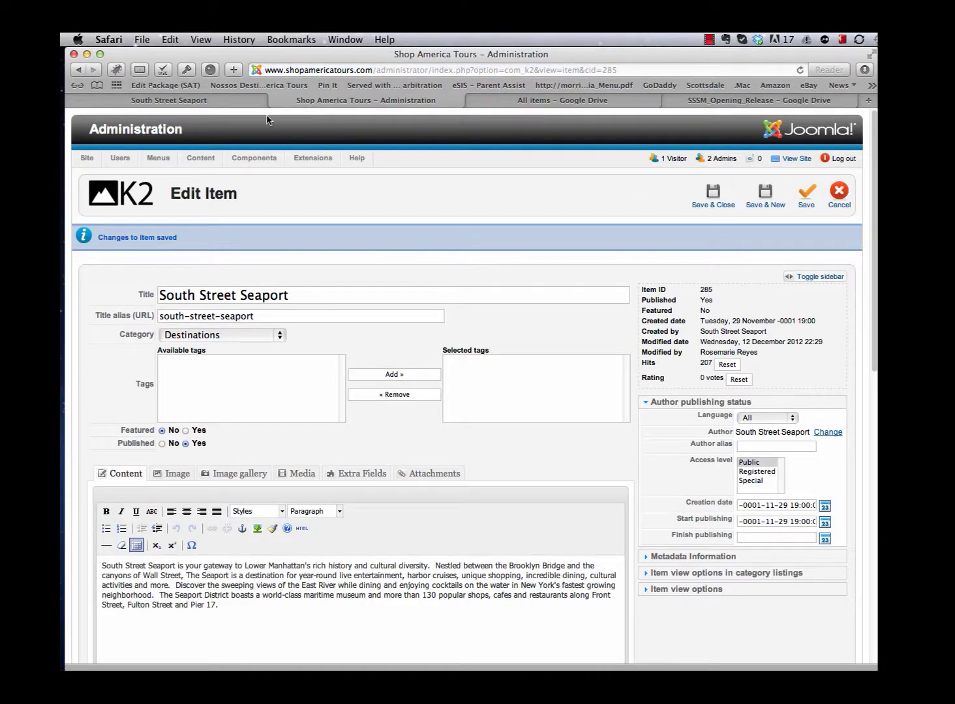
Reload the public South Street Seaport page and check for the media release download below the image gallery
left_click(197, 103)
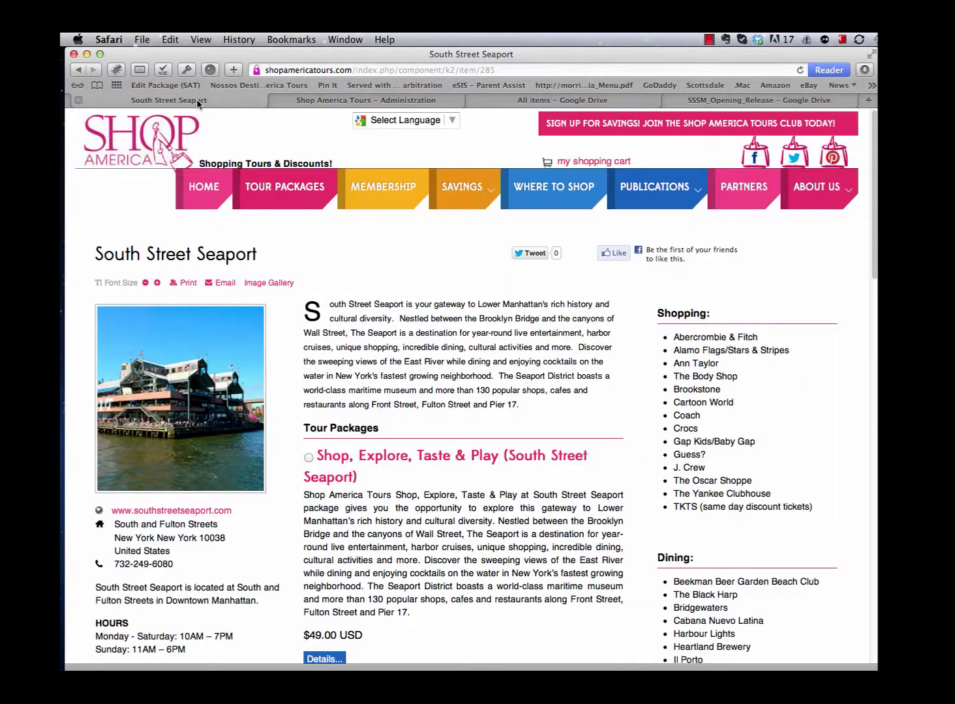
scroll(574, 293, "down", 8)
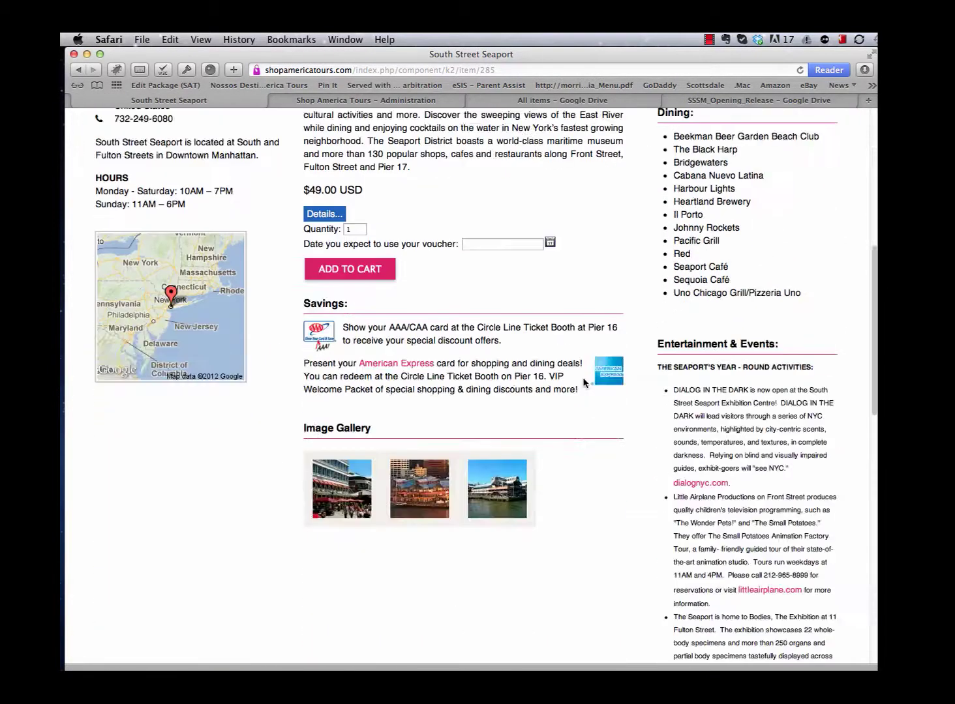
scroll(582, 379, "up", 8)
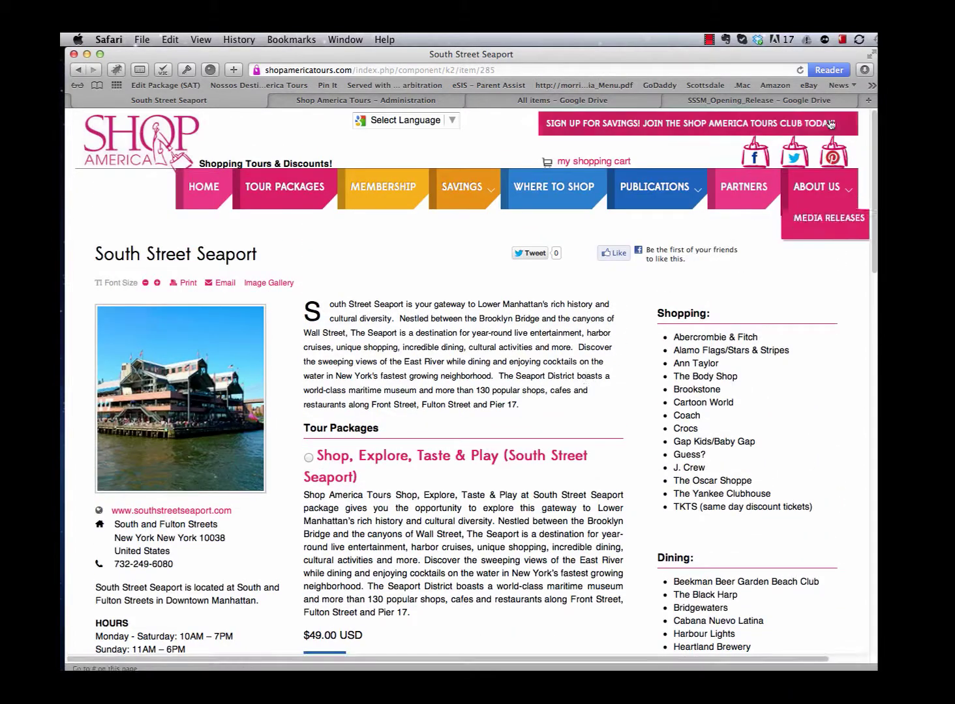
left_click(800, 72)
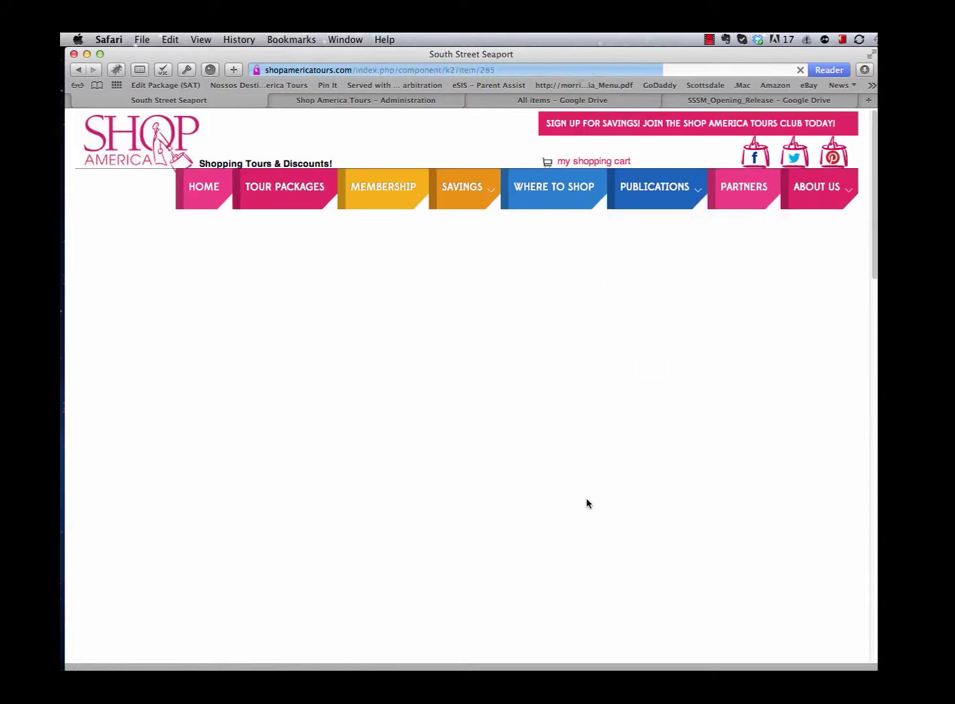
scroll(585, 510, "down", 15)
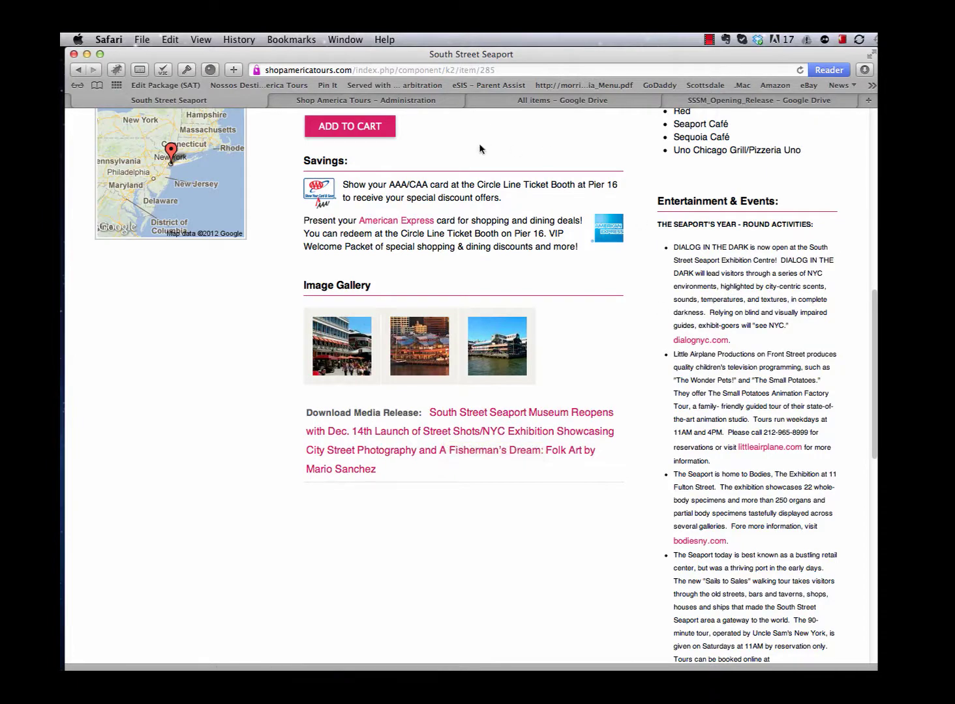
left_click(407, 101)
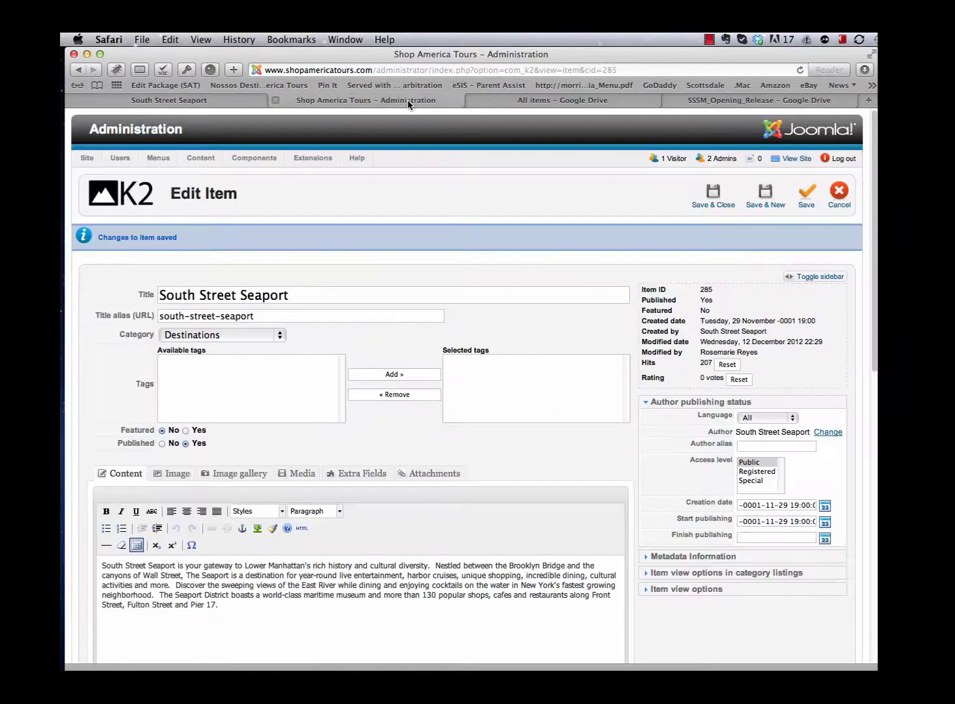
left_click(218, 101)
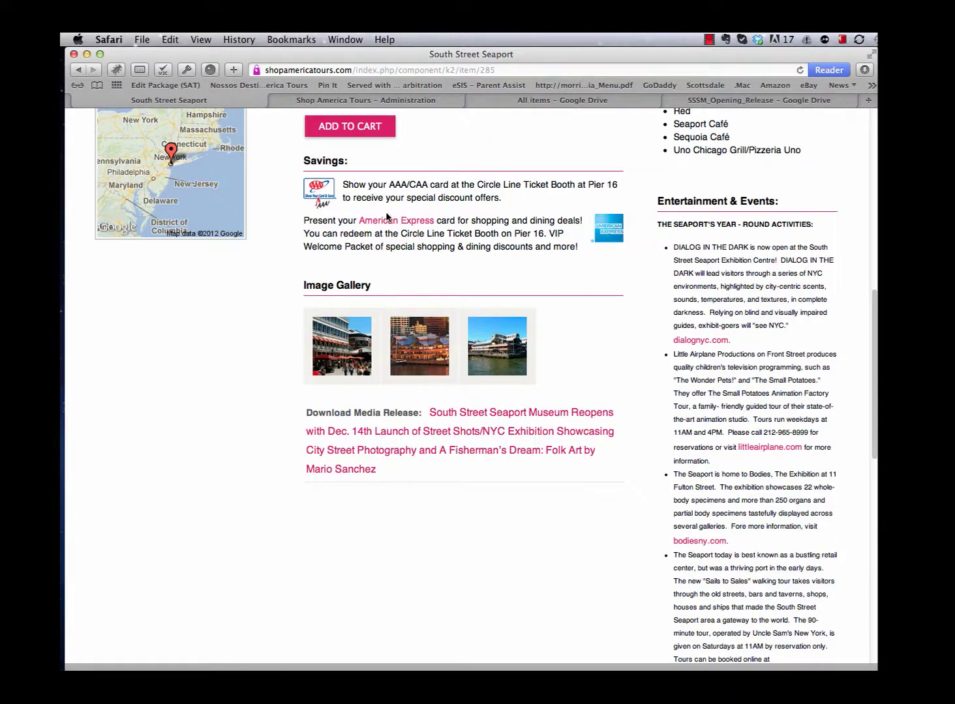
Append <hr id="system-readmore" /> and <p style="margin-bottom: -5px;"><span class="icon-bullhorn">...</span></p> to the item description's HTML source, and save the item
left_click(419, 103)
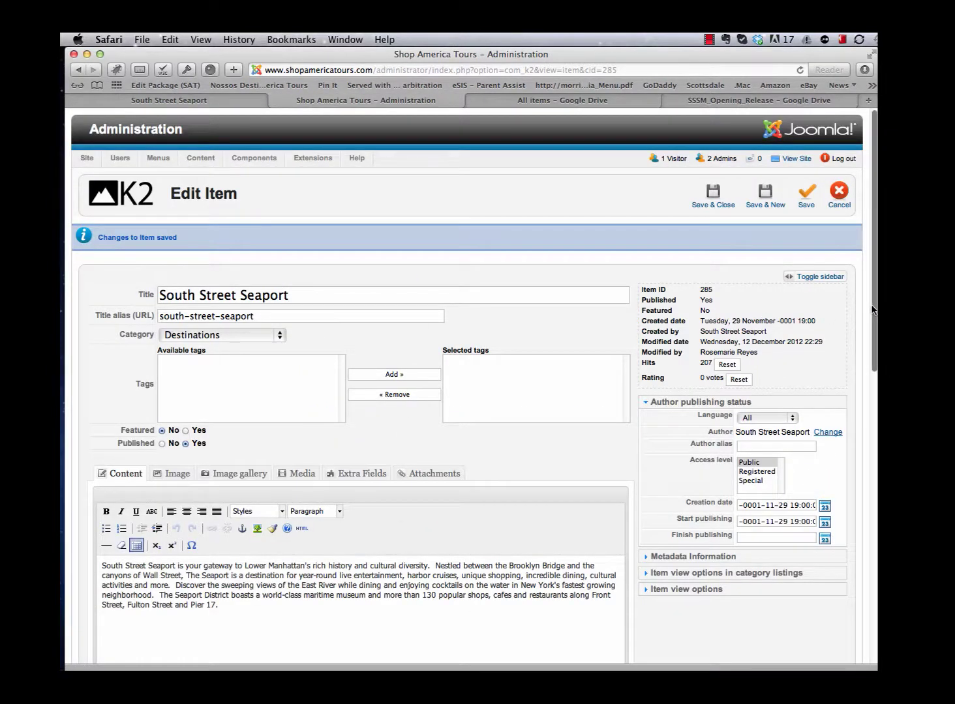
scroll(624, 386, "down", 5)
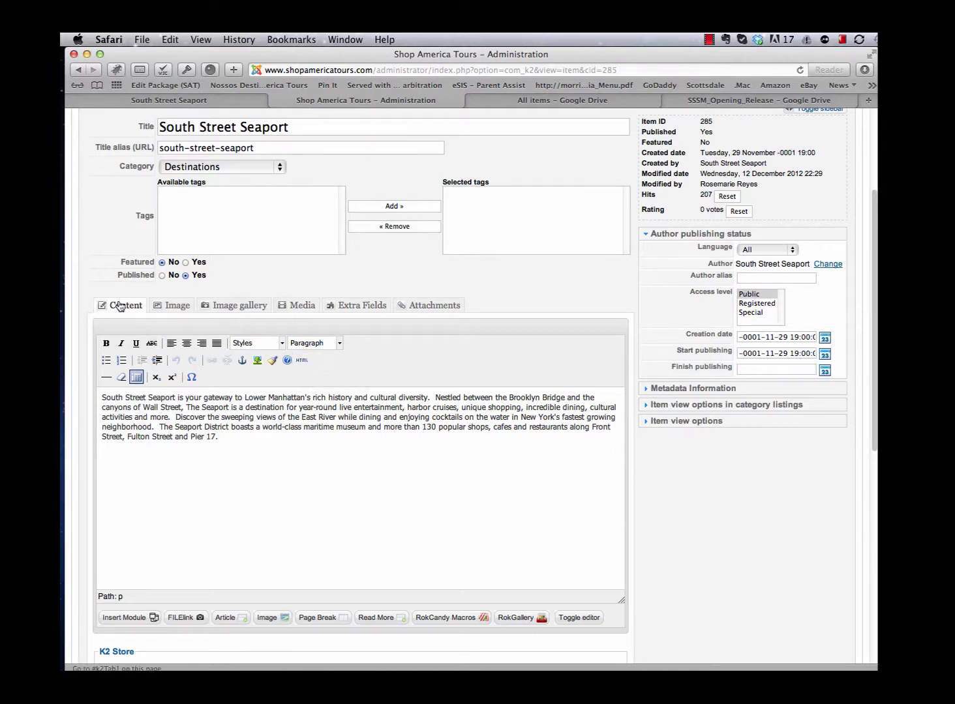
left_click(302, 360)
left_click(409, 300)
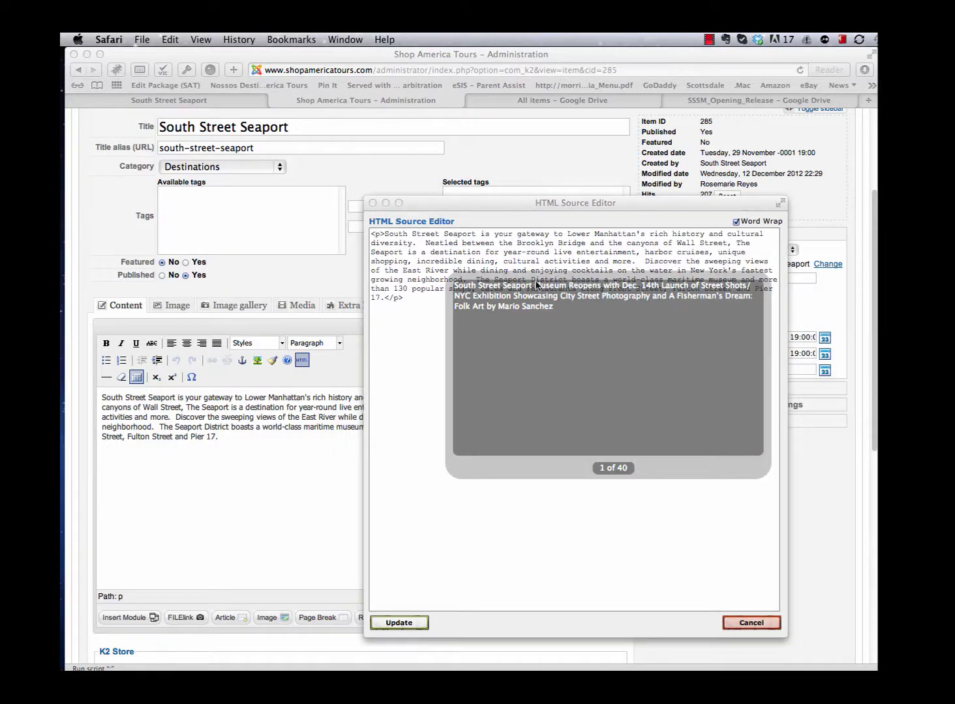
key("Down")
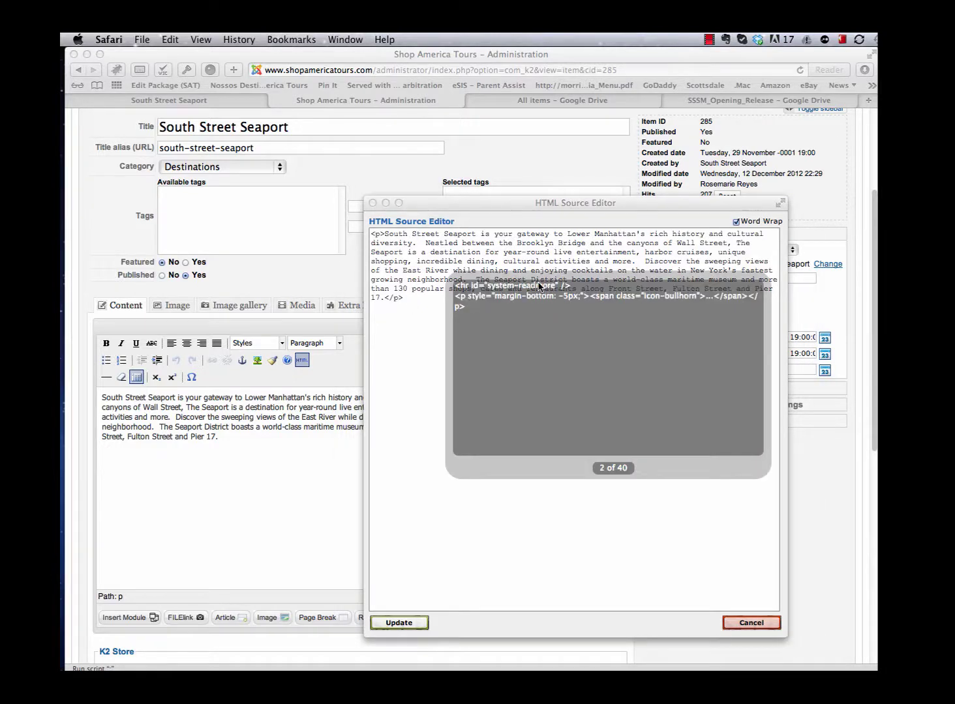
key("Return")
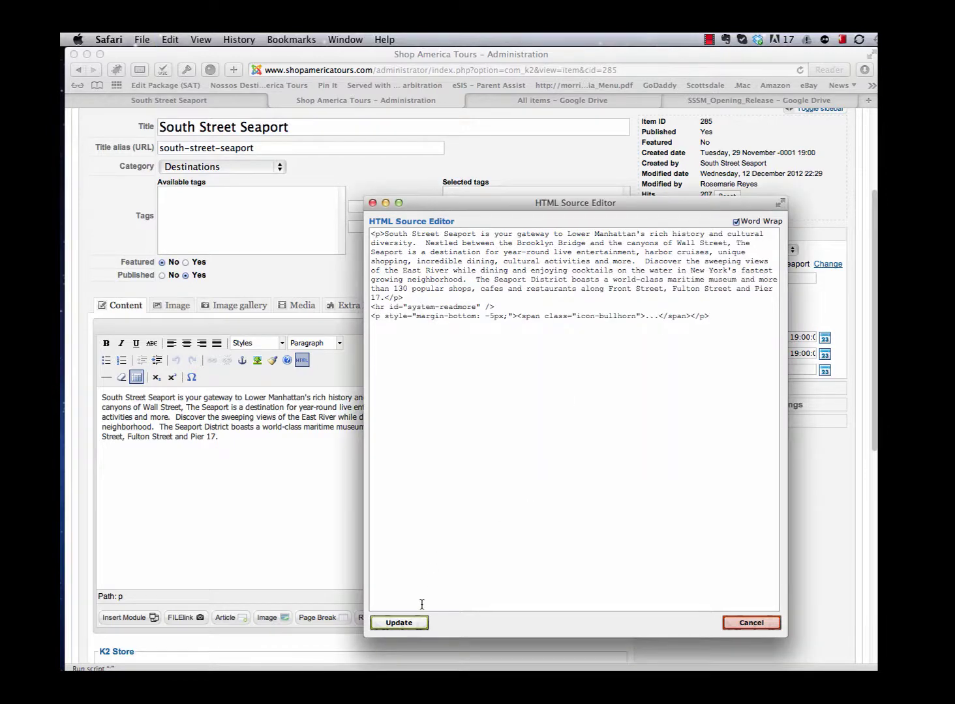
left_click(398, 623)
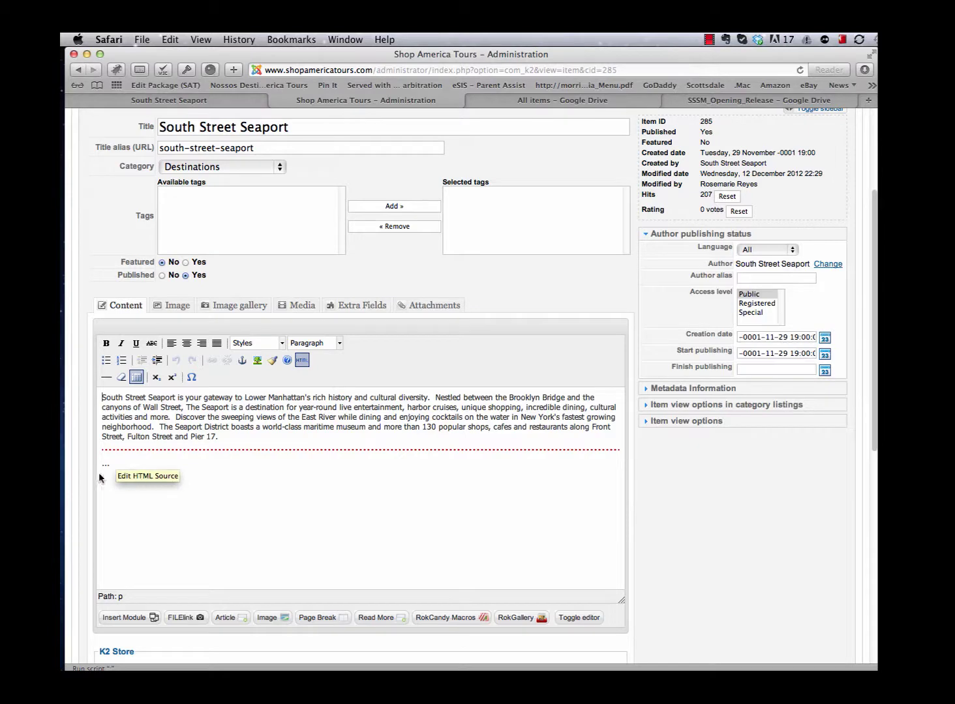
scroll(761, 502, "up", 5)
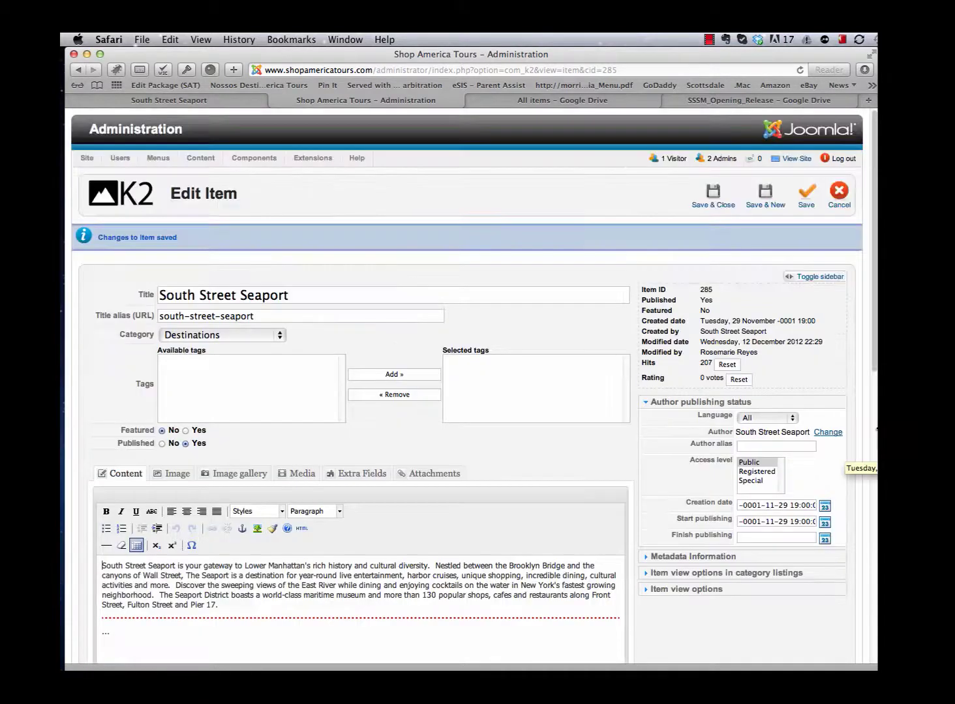
left_click(806, 193)
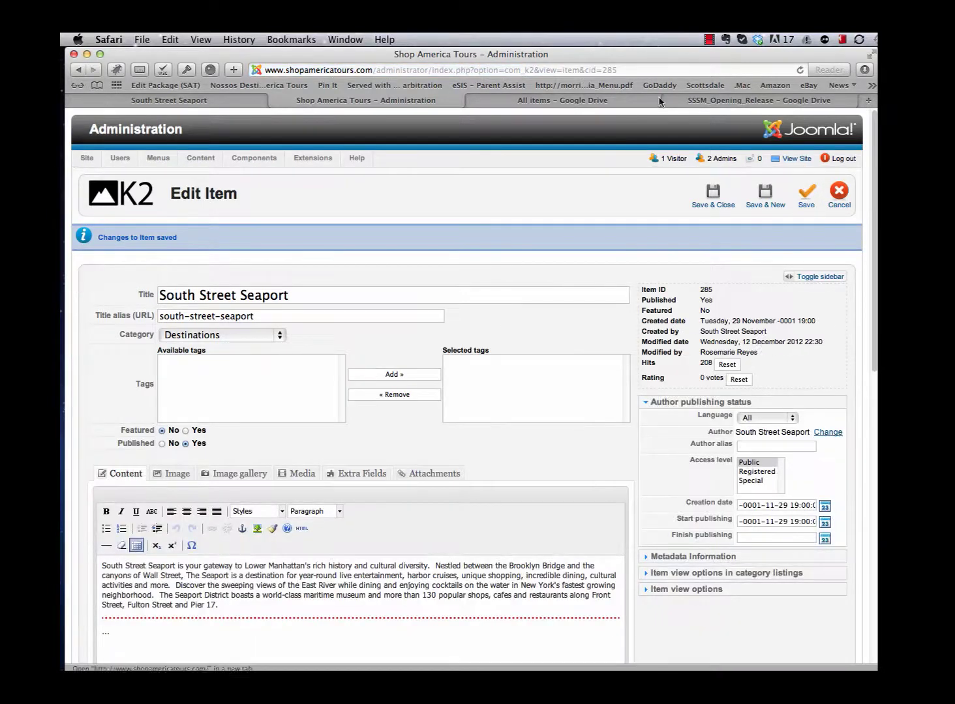
Reload the public South Street Seaport page and review the News section with the media release download
left_click(176, 100)
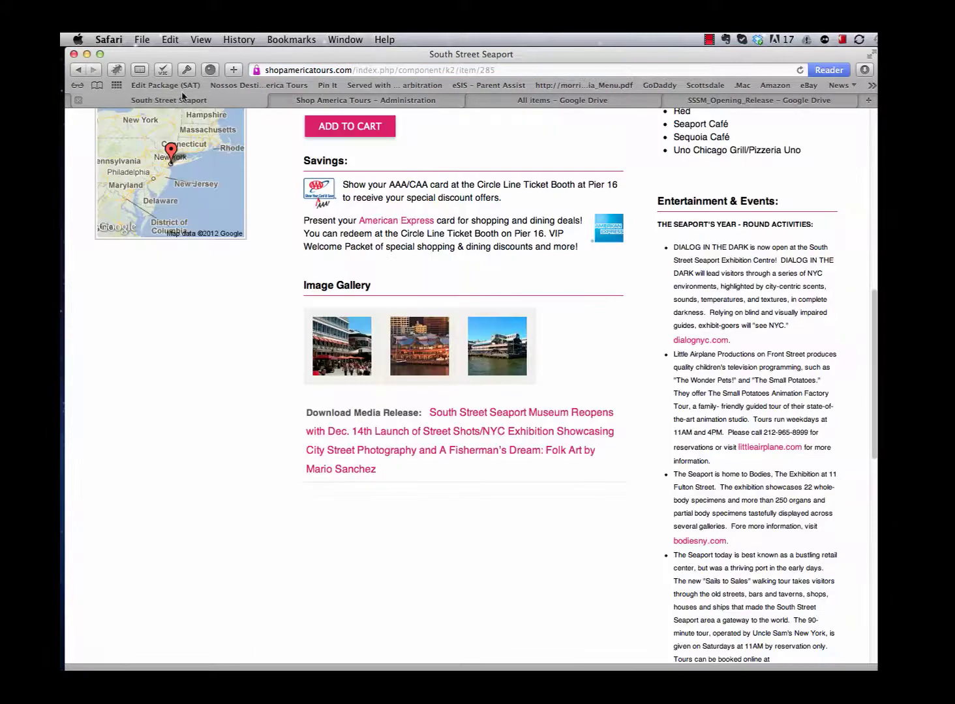
left_click(800, 70)
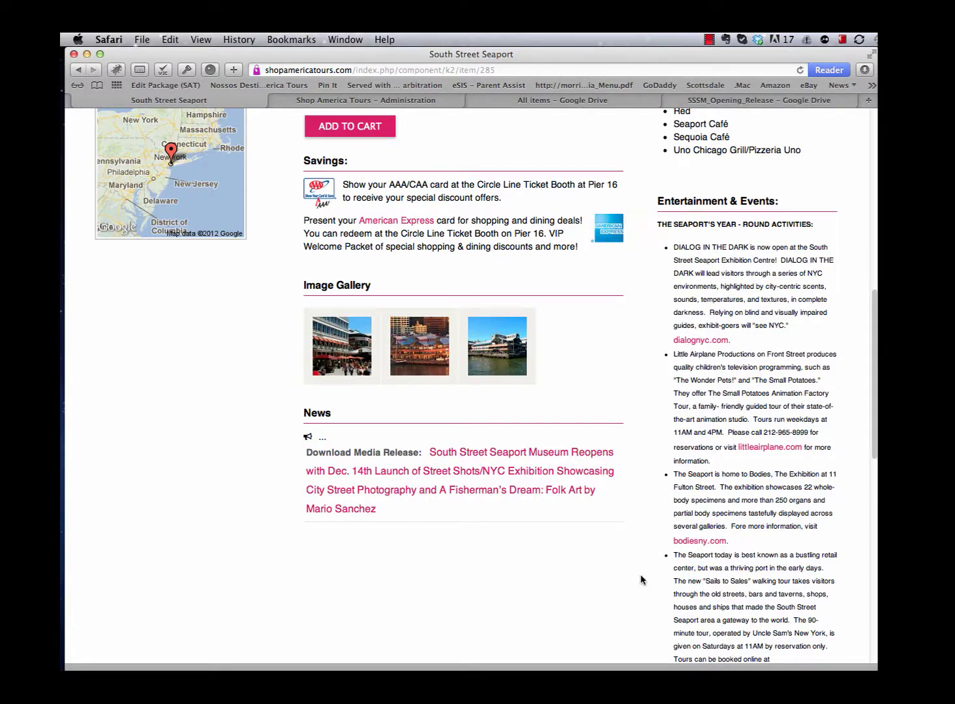
scroll(641, 580, "up", 10)
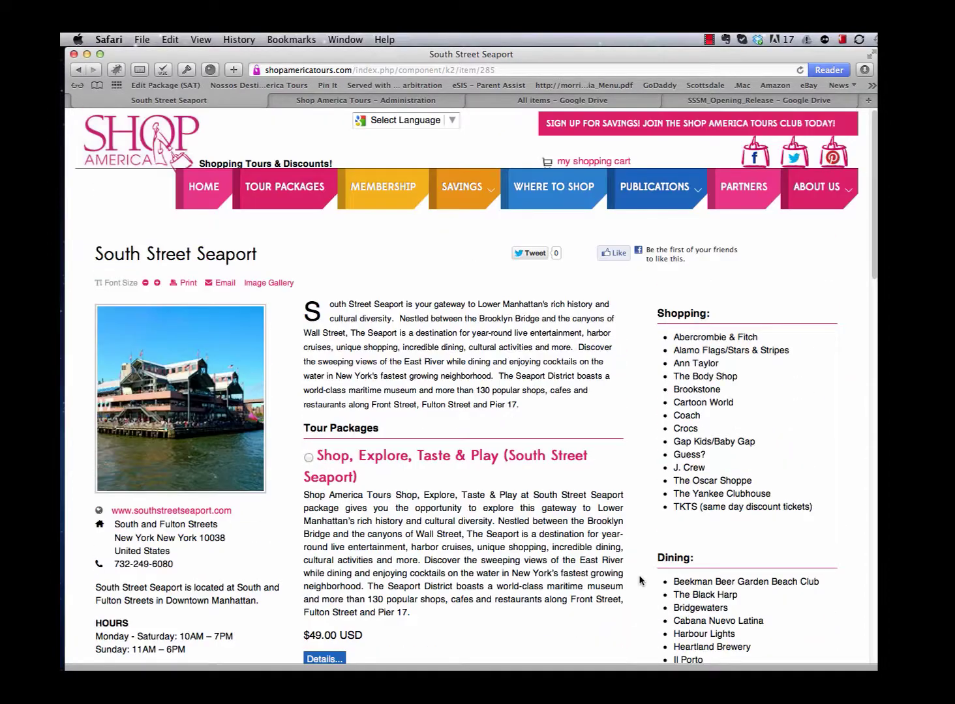